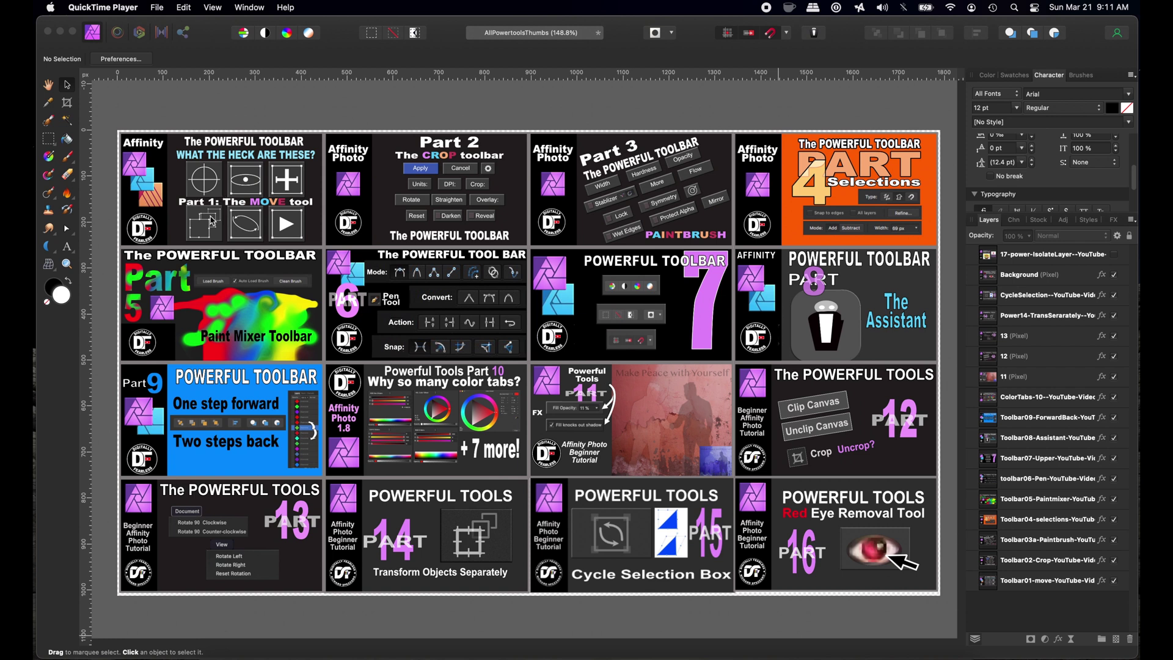
- Shrink all 16 tutorial thumbnails and place the Part 17 thumbnail at bottom left
left_click_drag(101, 126, 743, 482)
left_click_drag(837, 537, 947, 252)
left_click_drag(846, 195, 217, 571)
- Rearrange thumbnails Parts 5 through 12 into even rows of five
left_click_drag(196, 262, 820, 176)
left_click_drag(353, 263, 197, 262)
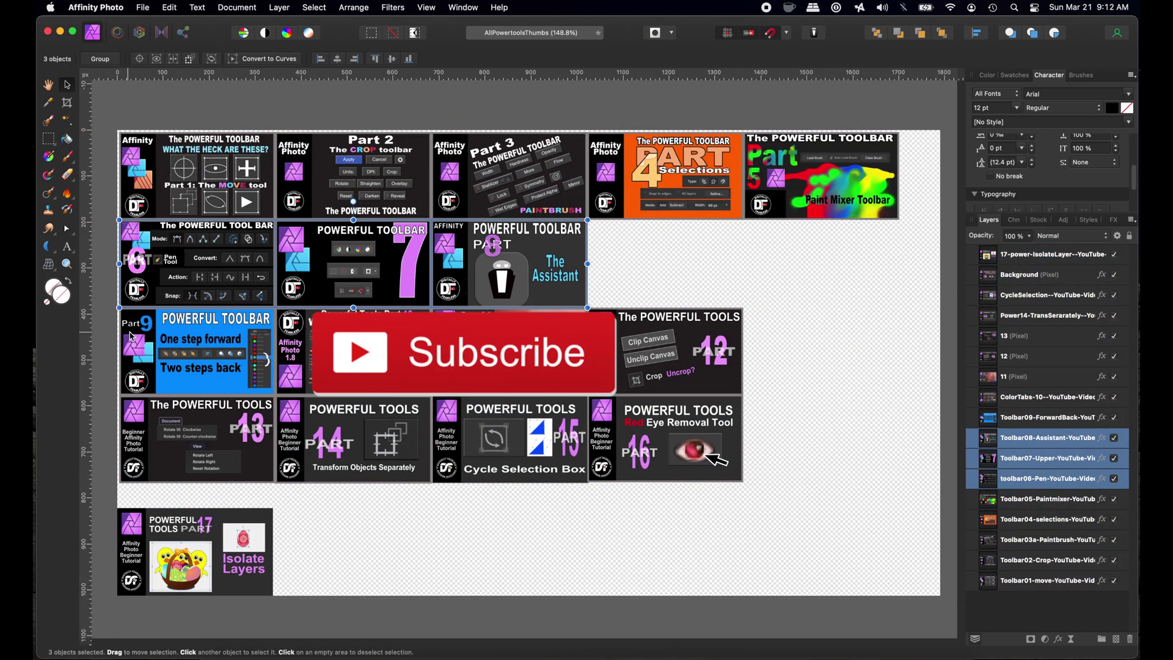
left_click_drag(509, 262, 353, 263)
left_click_drag(664, 263, 509, 262)
left_click_drag(198, 352, 665, 263)
left_click_drag(292, 367, 759, 278)
left_click_drag(851, 432, 741, 314)
left_click_drag(504, 362, 193, 362)
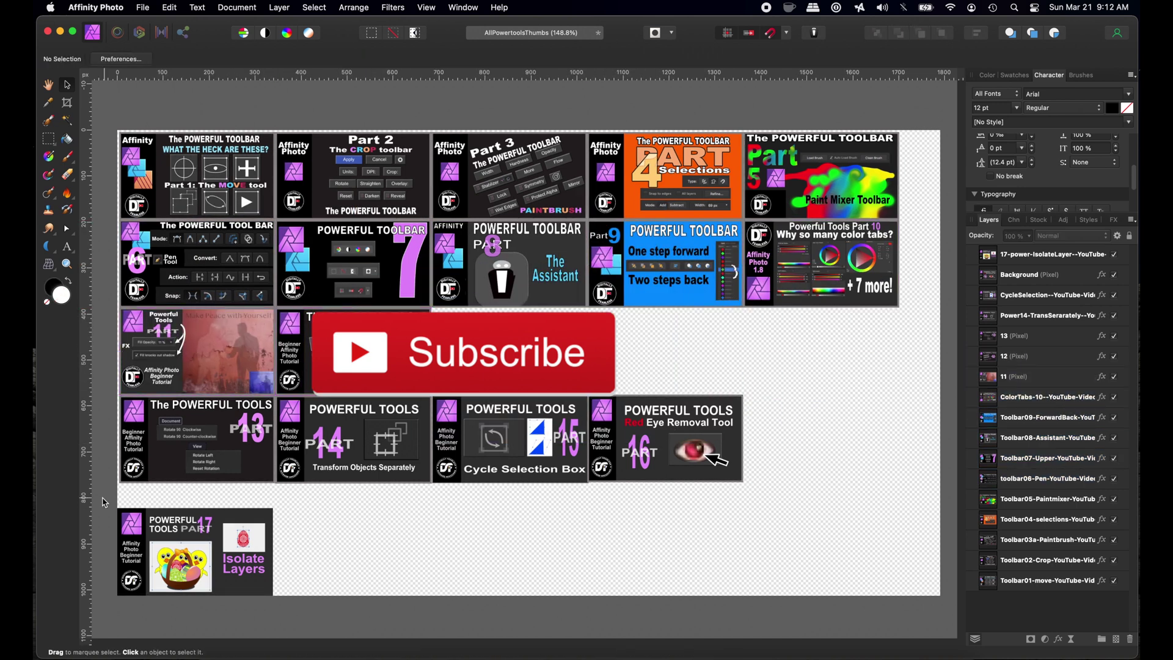
- Move Parts 13–17 into the last rows and crop the canvas around the grid
left_click_drag(105, 502, 588, 391)
left_click_drag(196, 439, 508, 351)
left_click_drag(664, 439, 196, 439)
left_click_drag(195, 550, 353, 438)
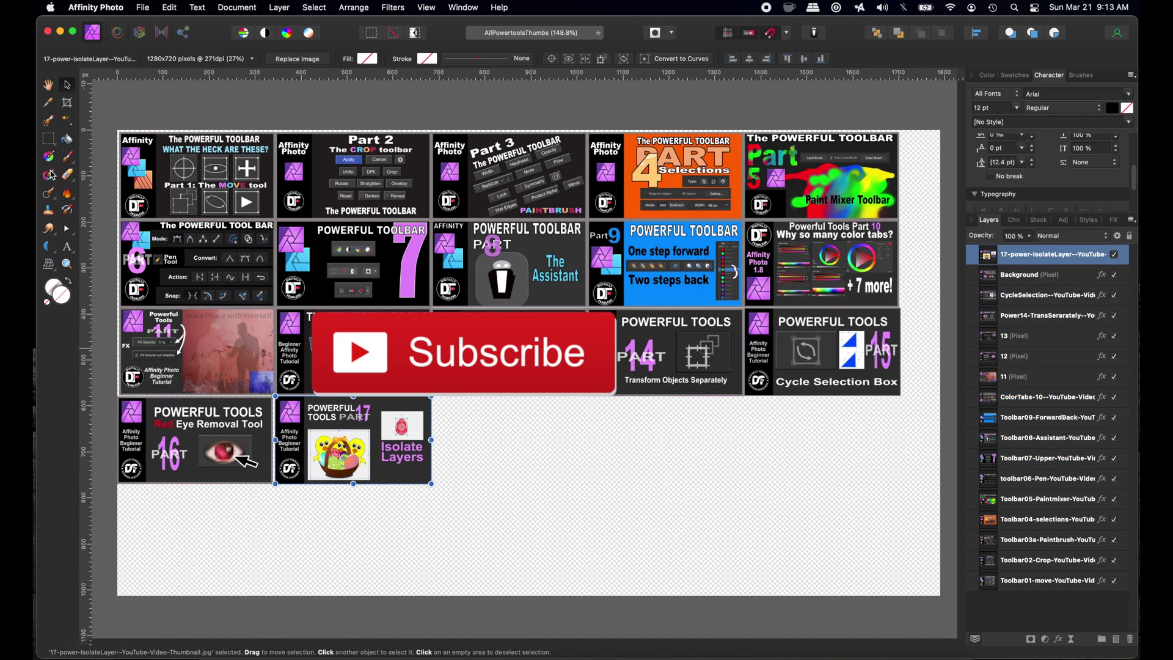
left_click(67, 102)
key("Return")
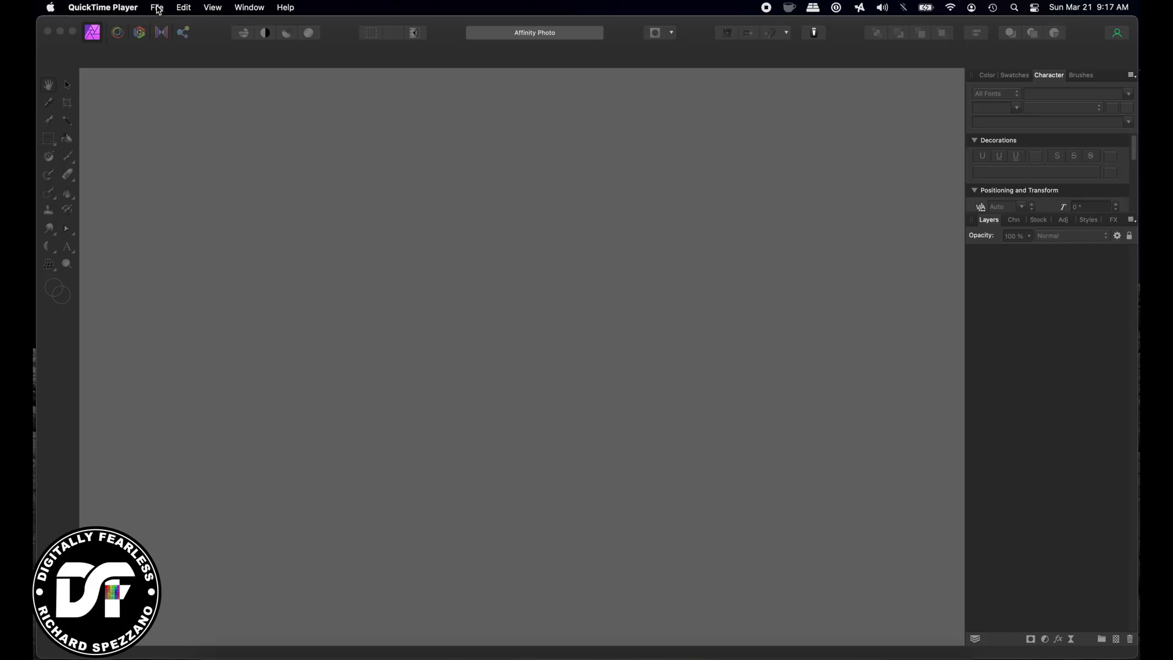
- Open the File menu to close the AllPowertoolsThumbs document
left_click(158, 8)
- Open Chick_001_Heads_Cartoon_Easter.svg and select its artwork layer
left_click(175, 73)
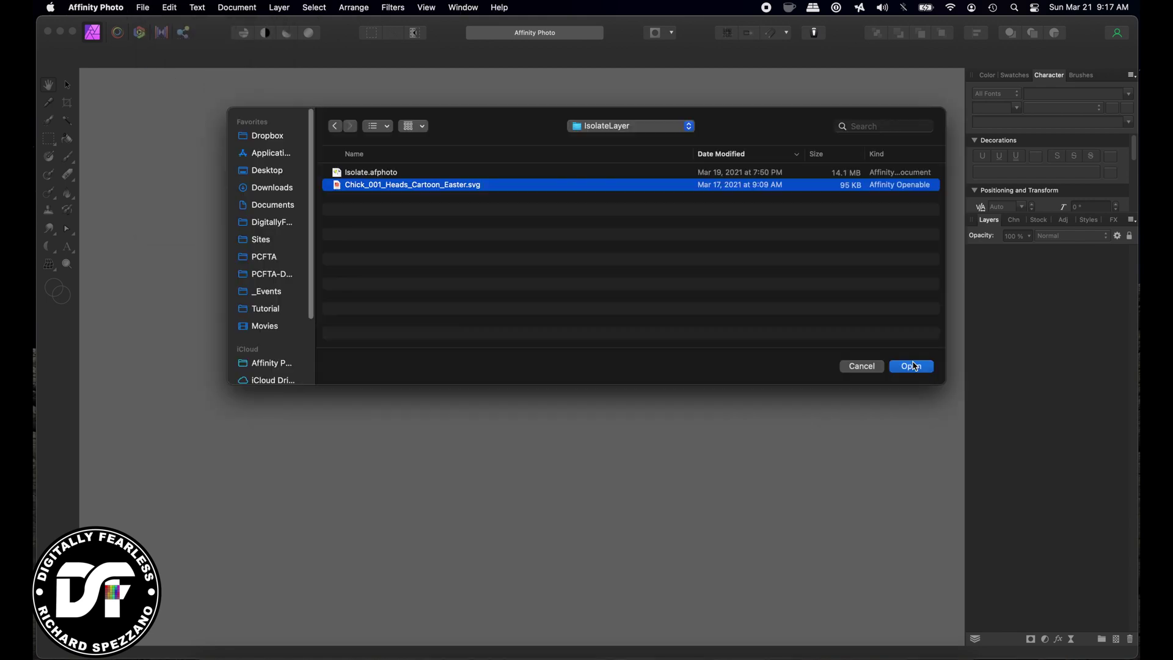
left_click(916, 366)
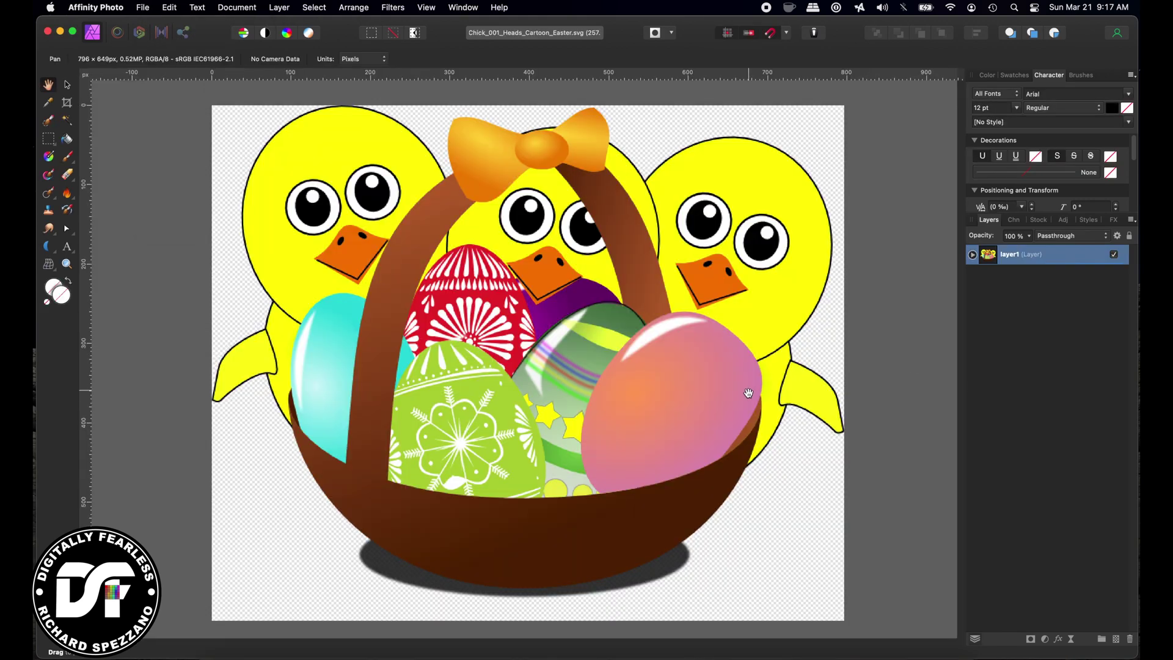
left_click(69, 86)
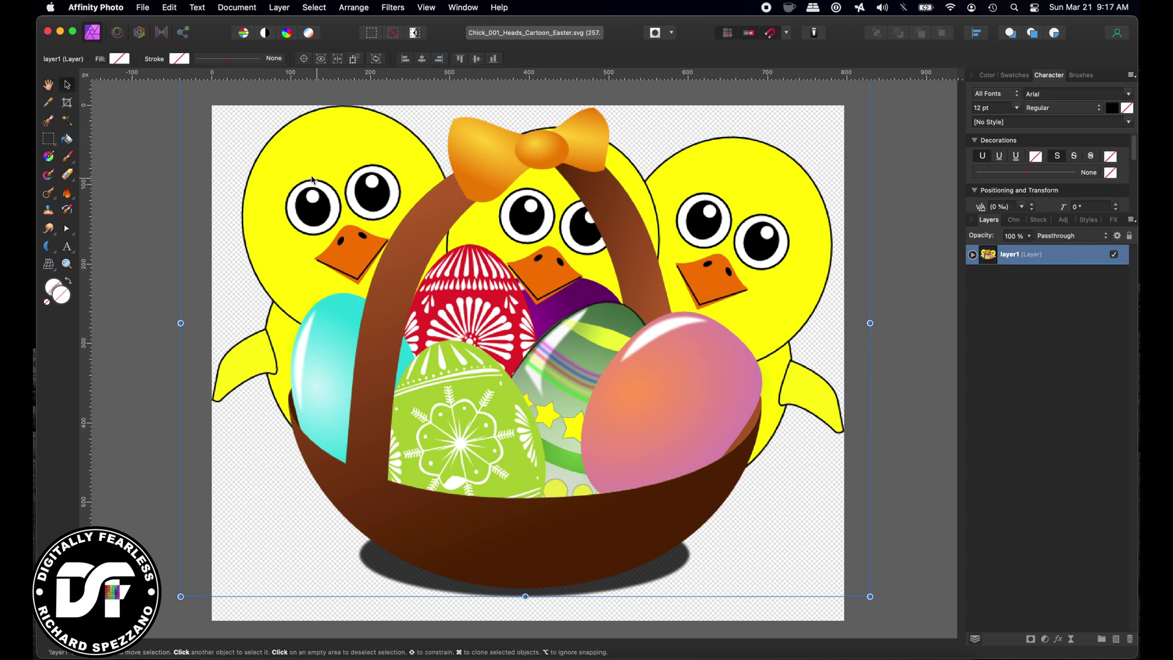
- Scale the chicks-and-basket artwork down to fit and centre it on the page
scroll(920, 320, "up", 3)
scroll(921, 320, "up", 2)
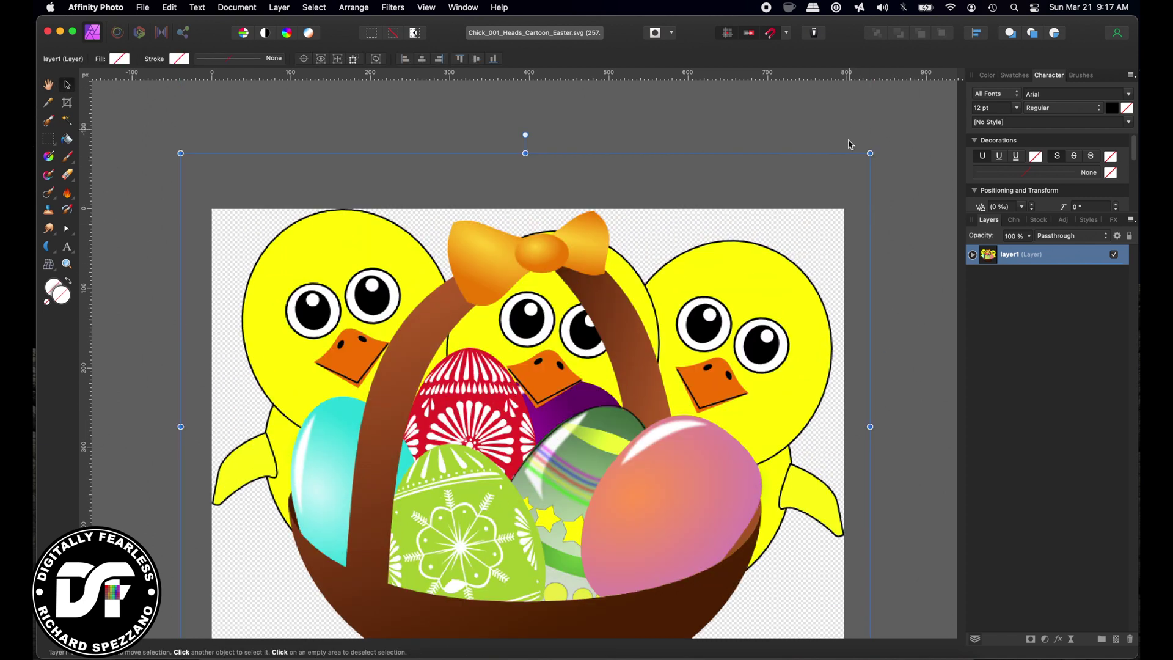
left_click_drag(871, 152, 755, 324)
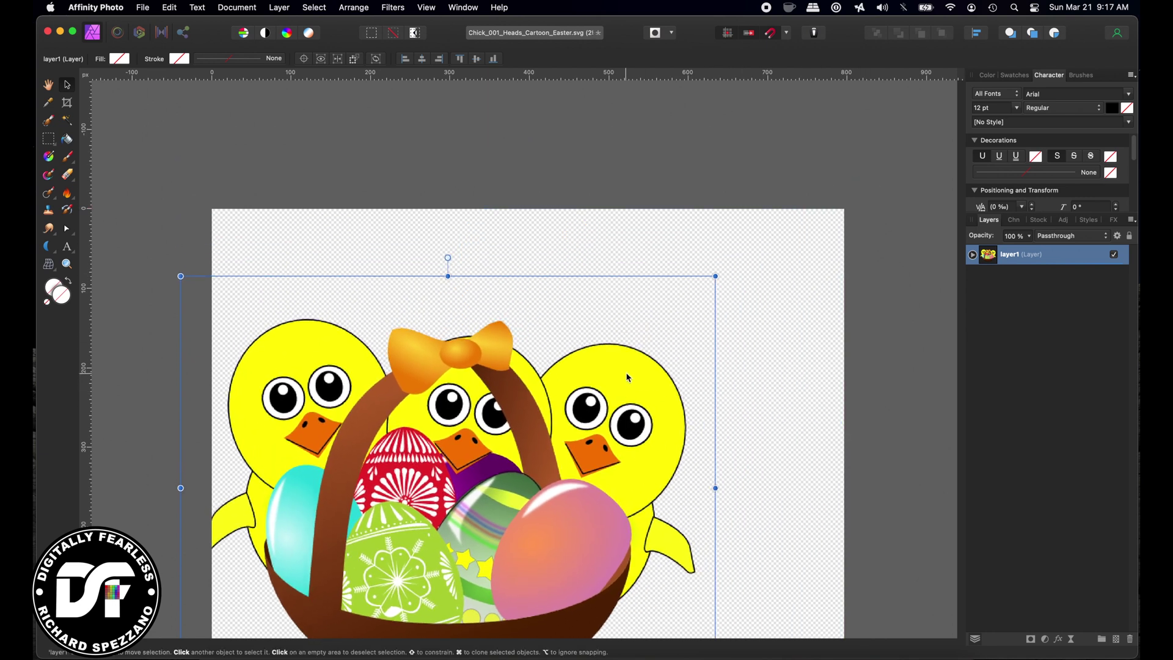
left_click_drag(628, 377, 707, 352)
scroll(438, 173, "down", 3)
left_click(437, 174)
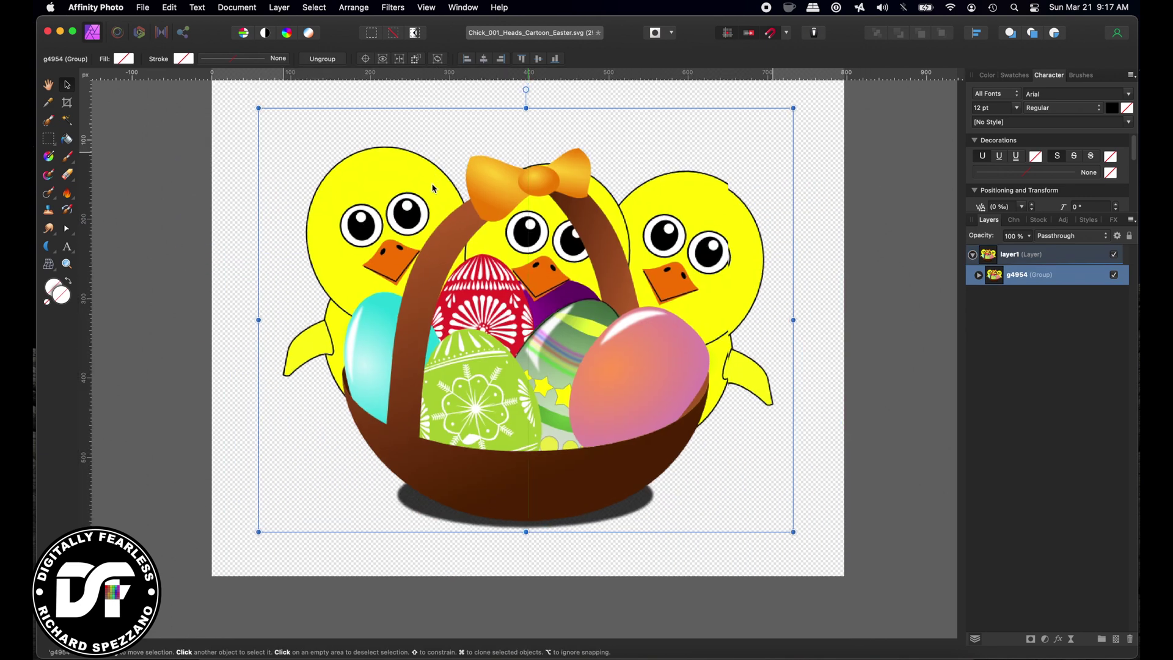
- Expand group g4954 in Layers to list every egg, chick and curve separately
left_click(979, 275)
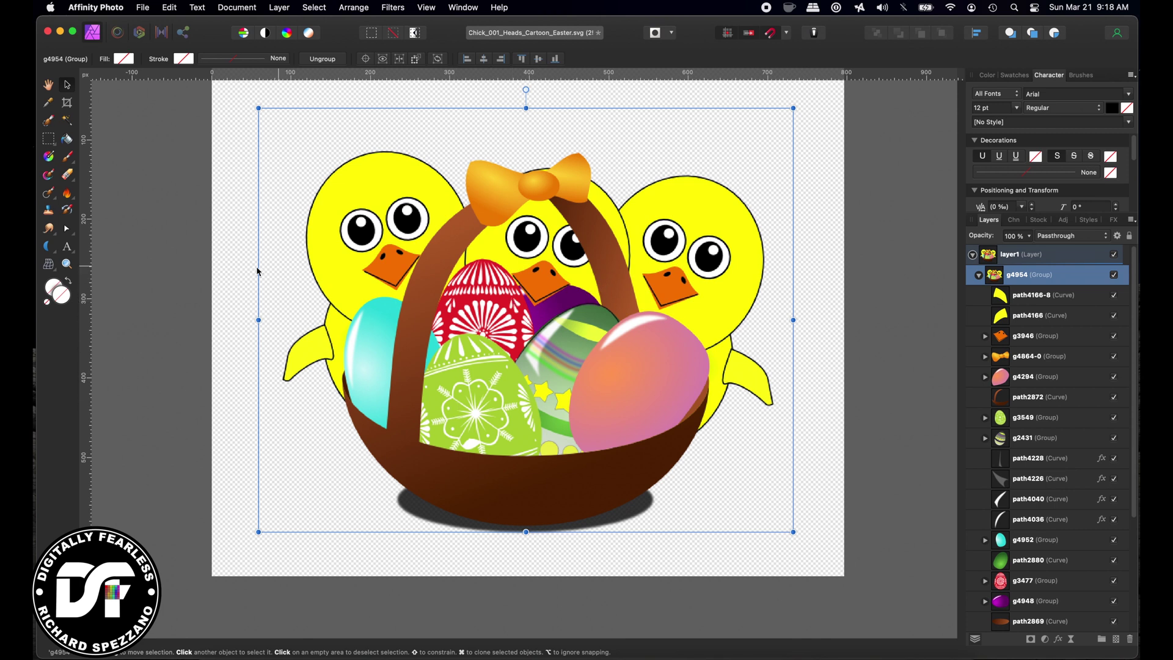
key("super+d")
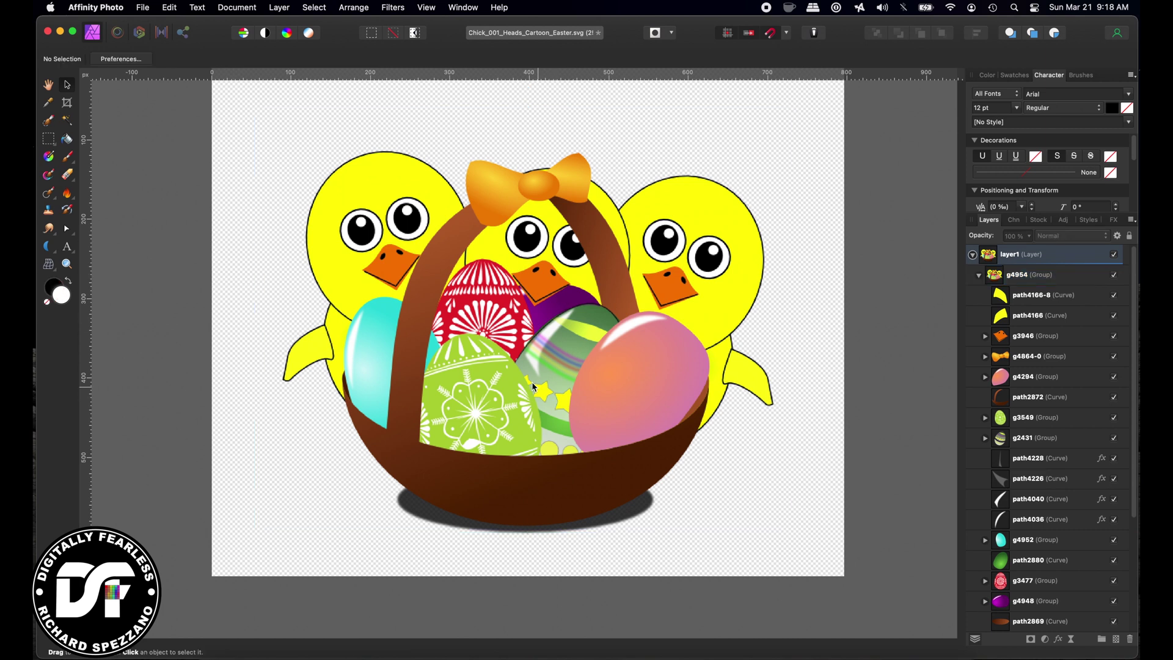
left_click(504, 301)
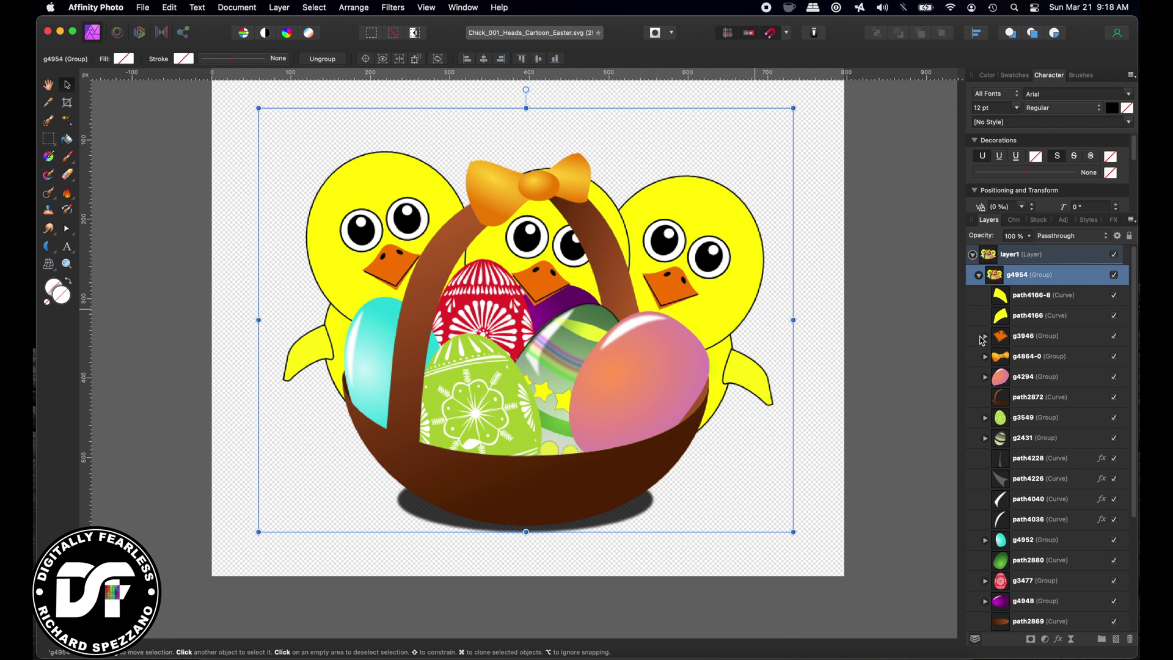
left_click(879, 372)
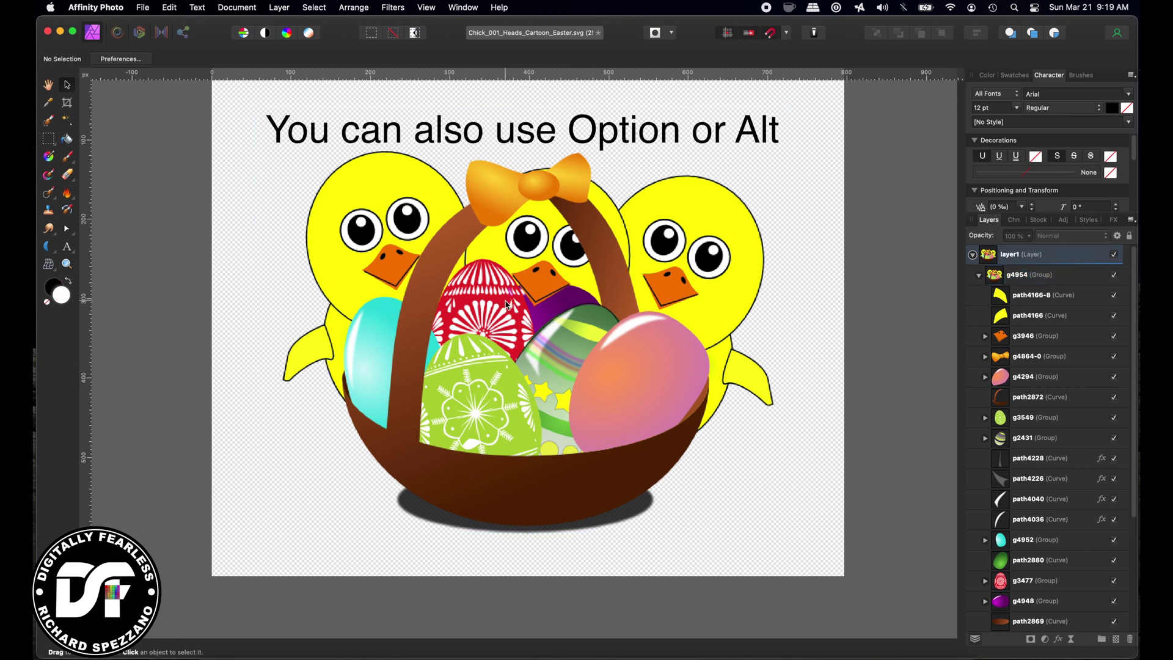
left_click(504, 306)
left_click(504, 305, "alt")
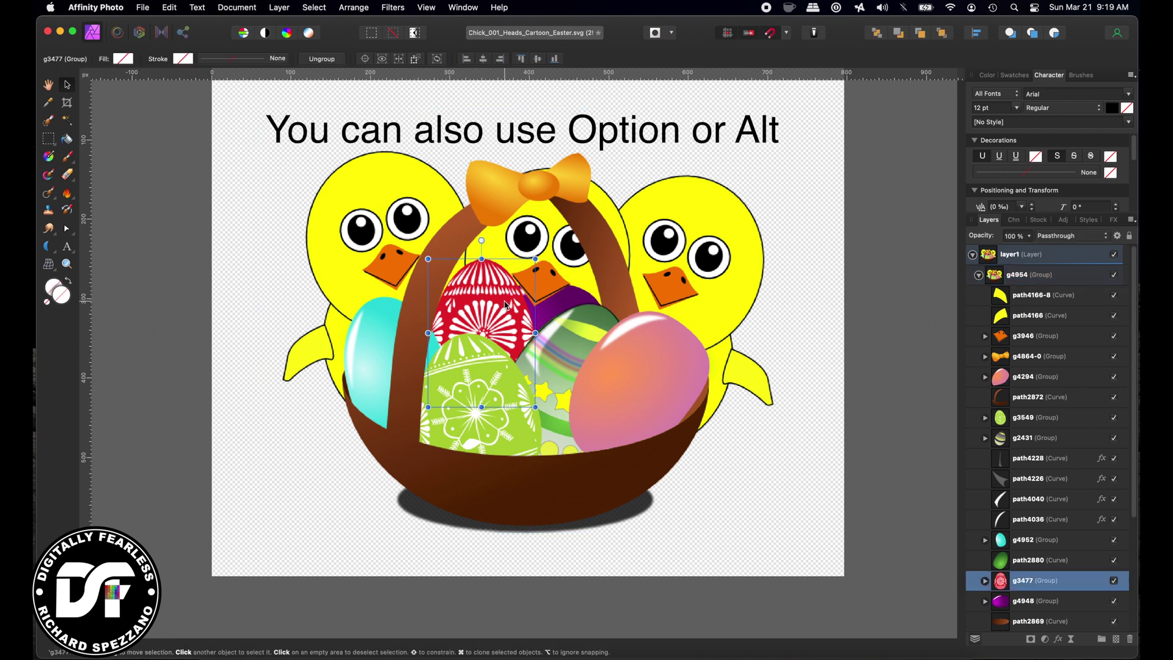
scroll(1078, 562, "down", 5)
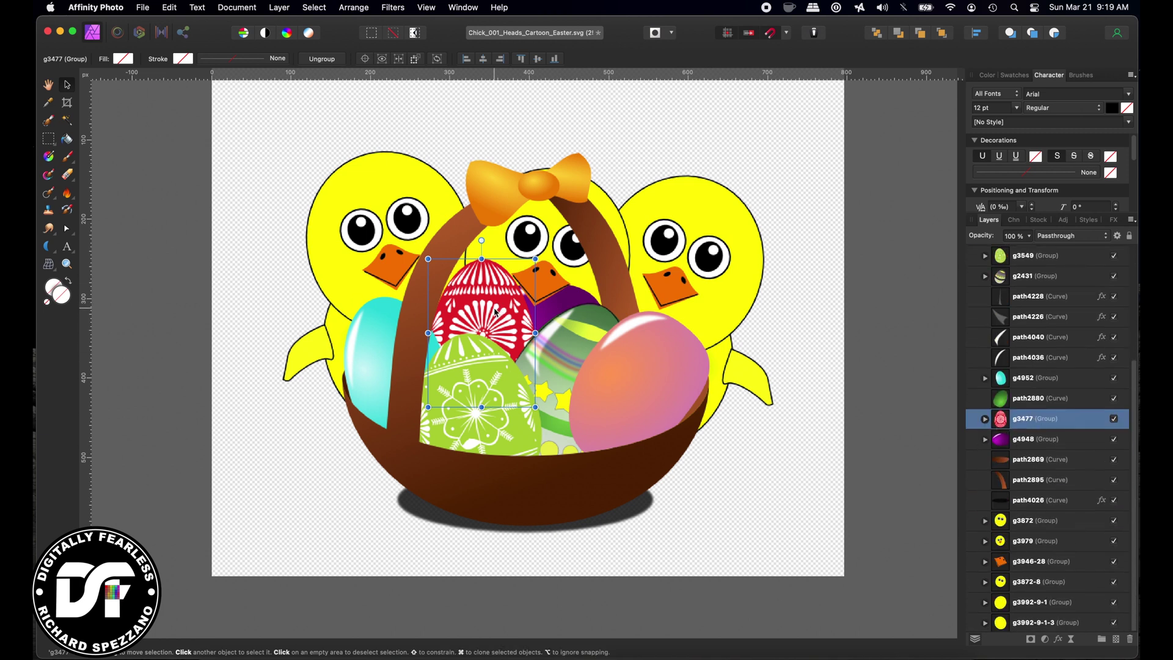
scroll(495, 311, "up", 3)
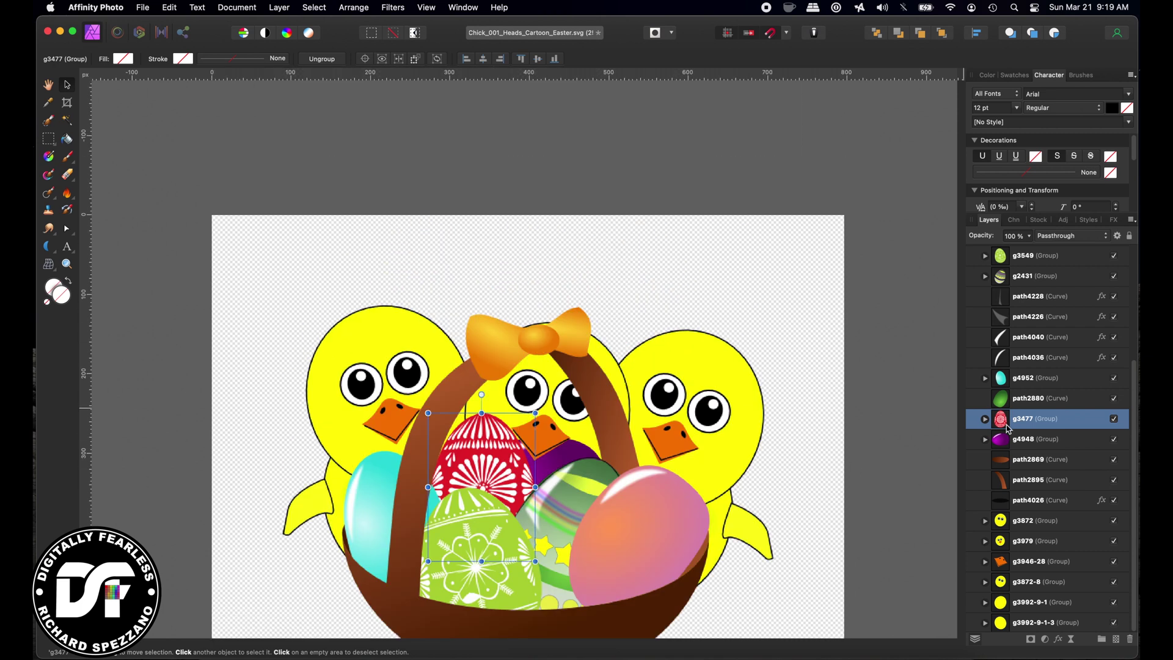
scroll(1007, 428, "up", 5)
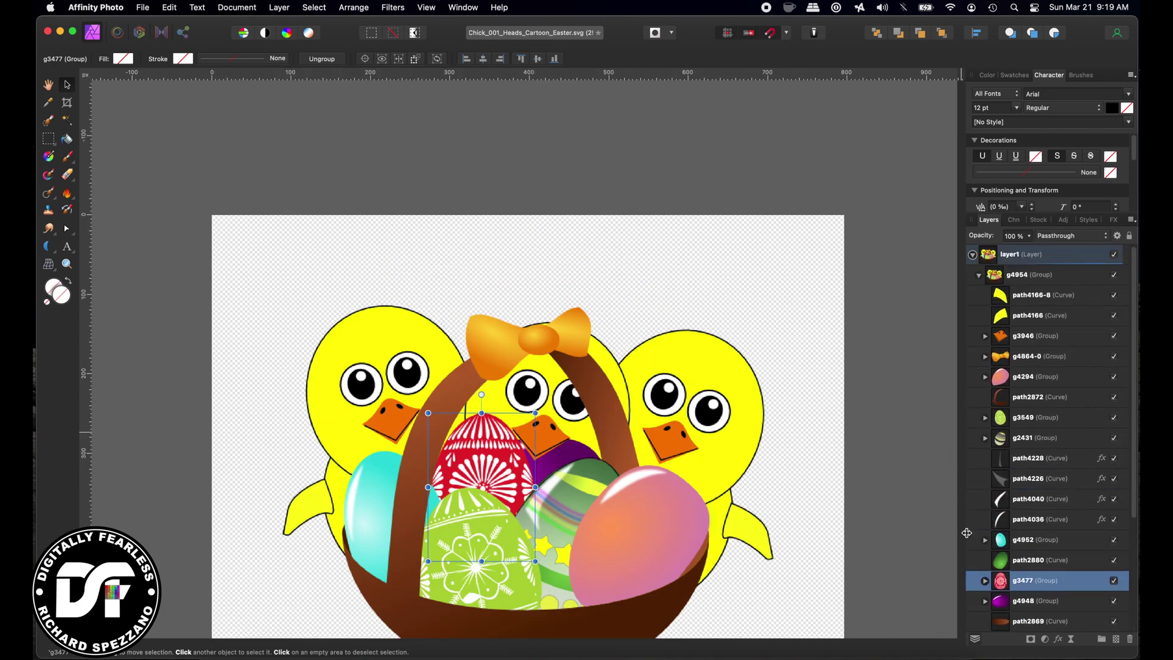
mouse_move(1005, 584)
left_mouse_down()
mouse_move(996, 281)
mouse_move(981, 250)
left_mouse_up()
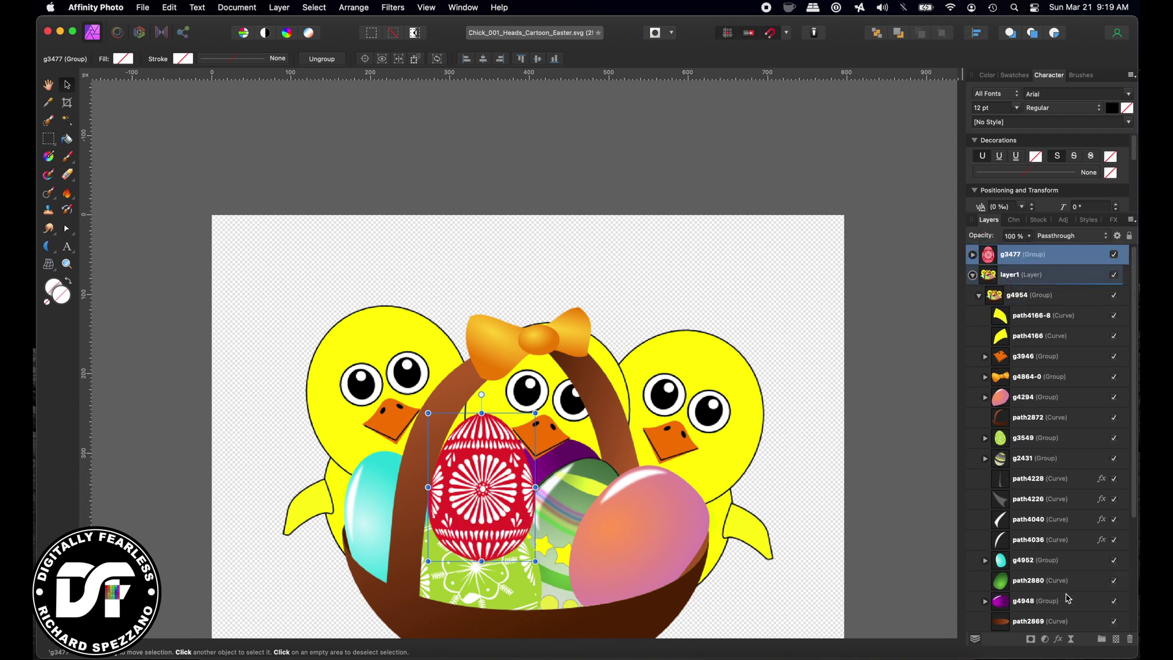
key("super+c")
key("super+z")
scroll(375, 416, "down", 5)
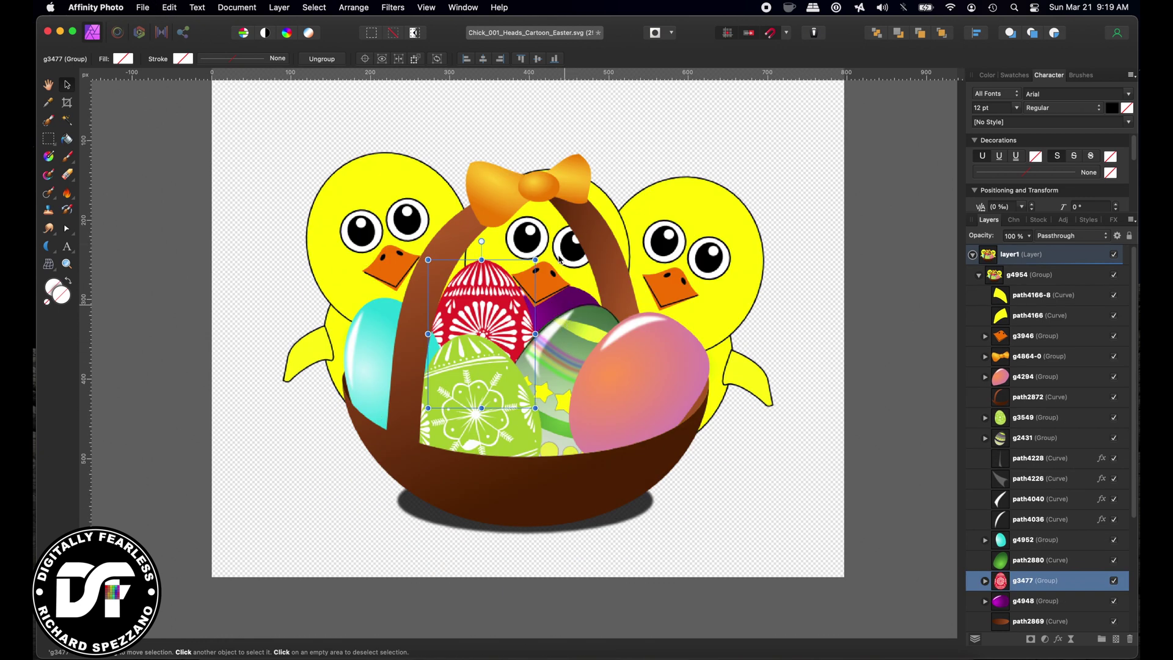
left_click(655, 363)
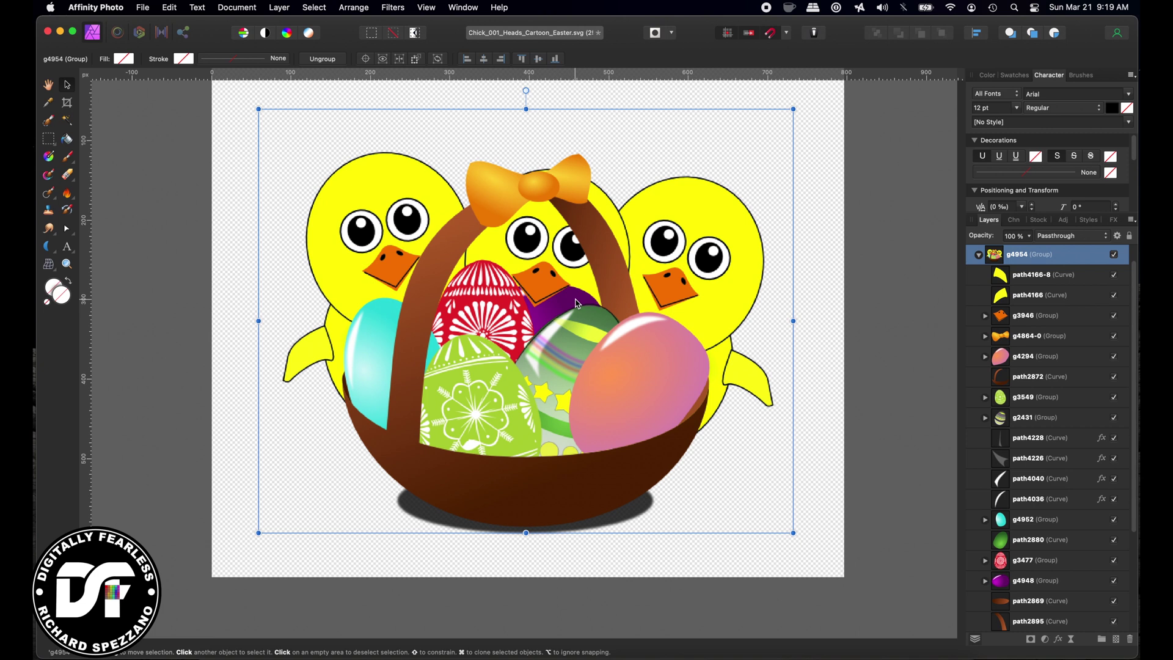
- Select purple egg group g4948, expand it, and pick its path3115 shape
double_click(577, 303)
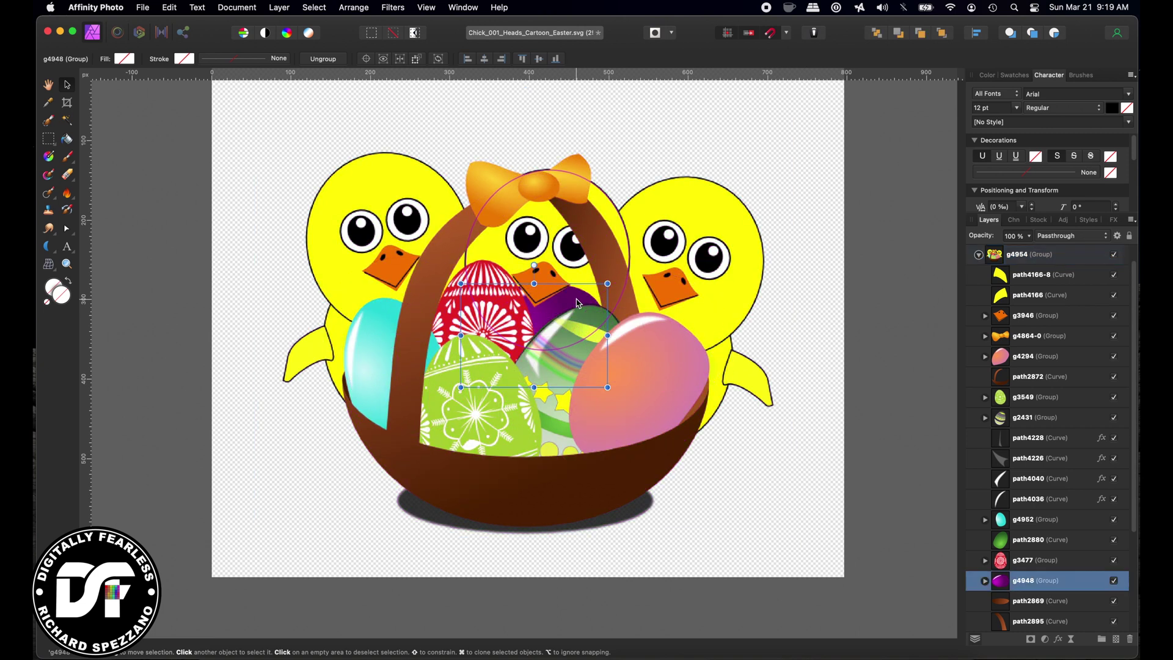
scroll(1026, 581, "down", 5)
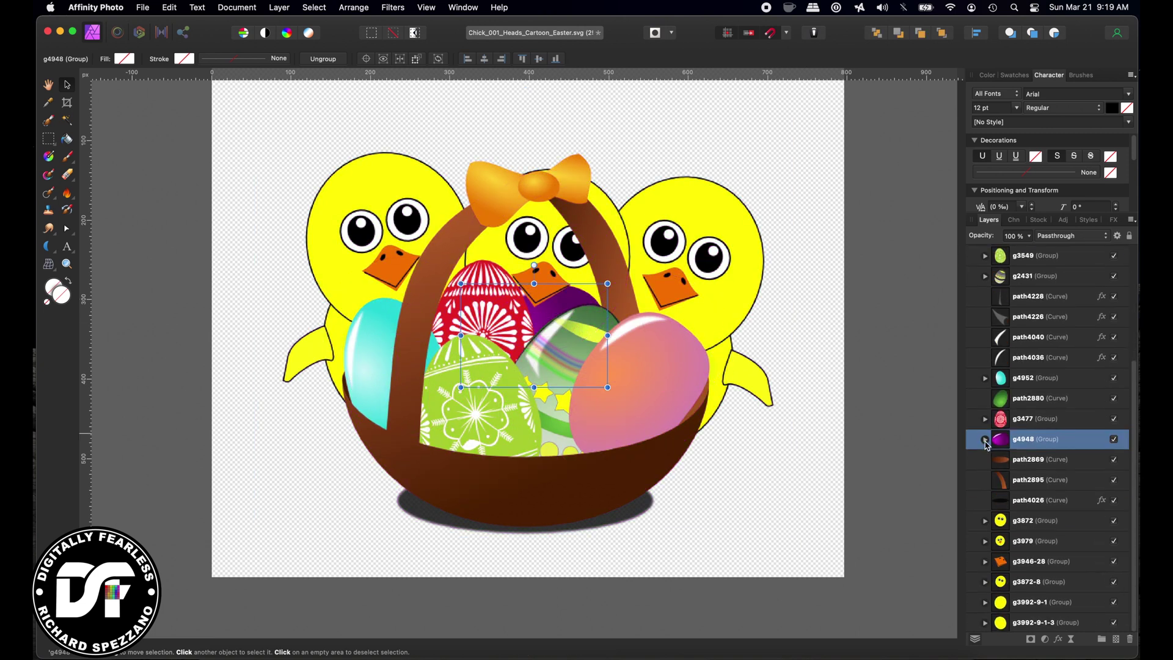
left_click(985, 439)
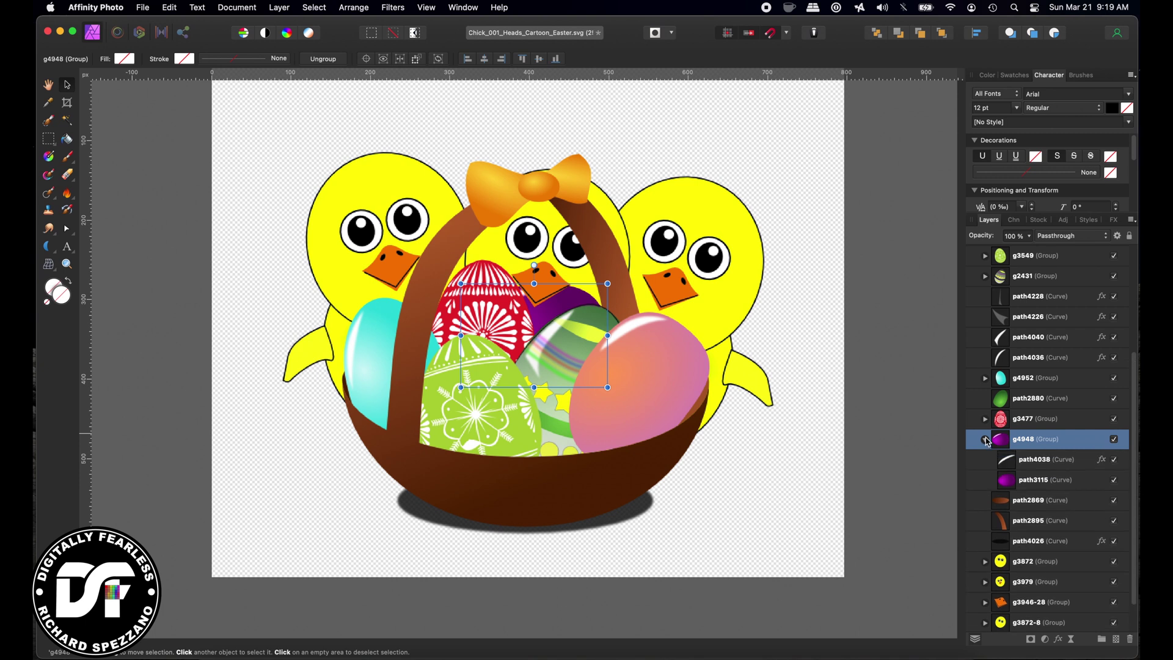
left_click(1009, 484)
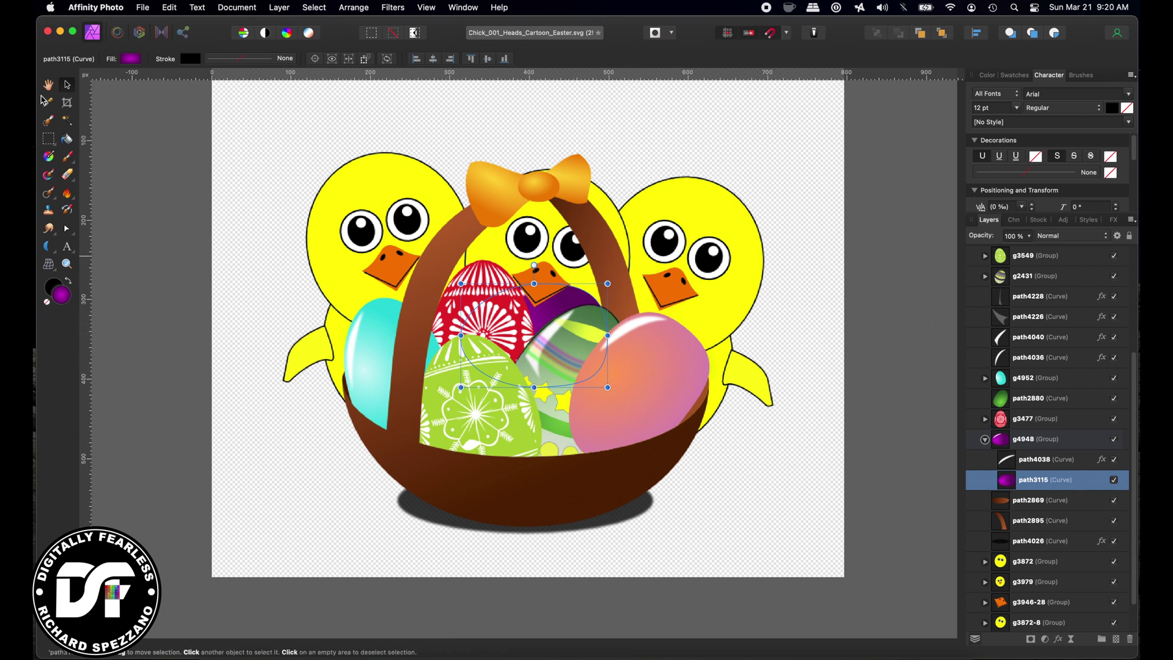
- Nudge the purple egg path3115 slightly up and right, then deselect it
mouse_move(567, 306)
left_mouse_down()
mouse_move(599, 283)
mouse_move(573, 301)
left_mouse_up()
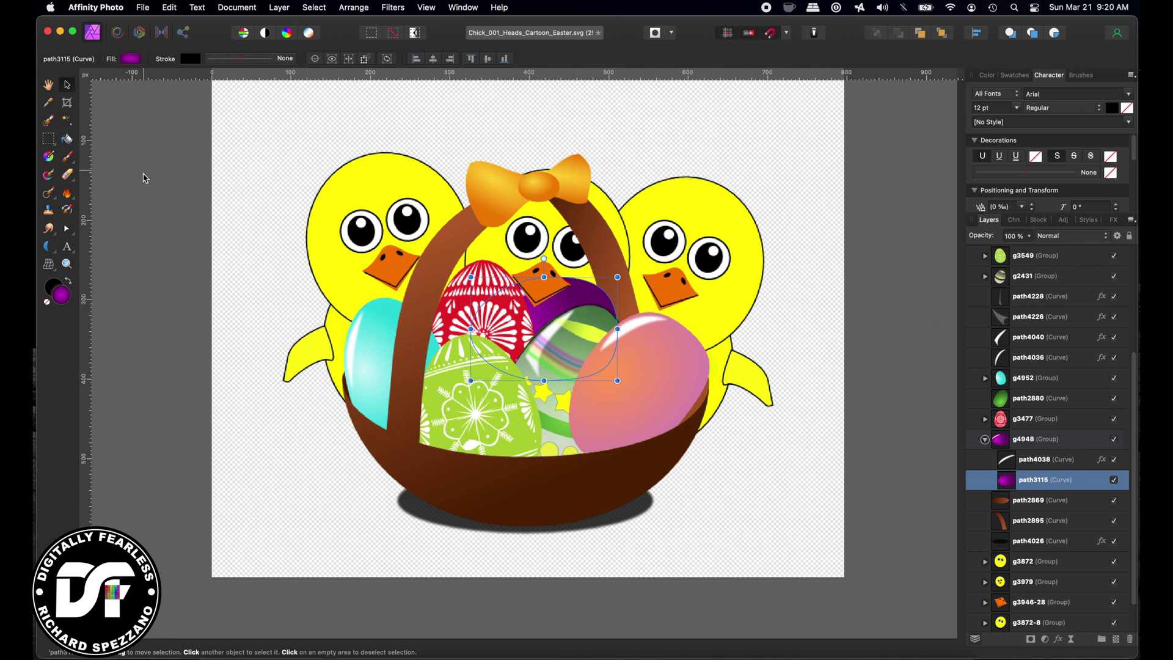
left_click(144, 177)
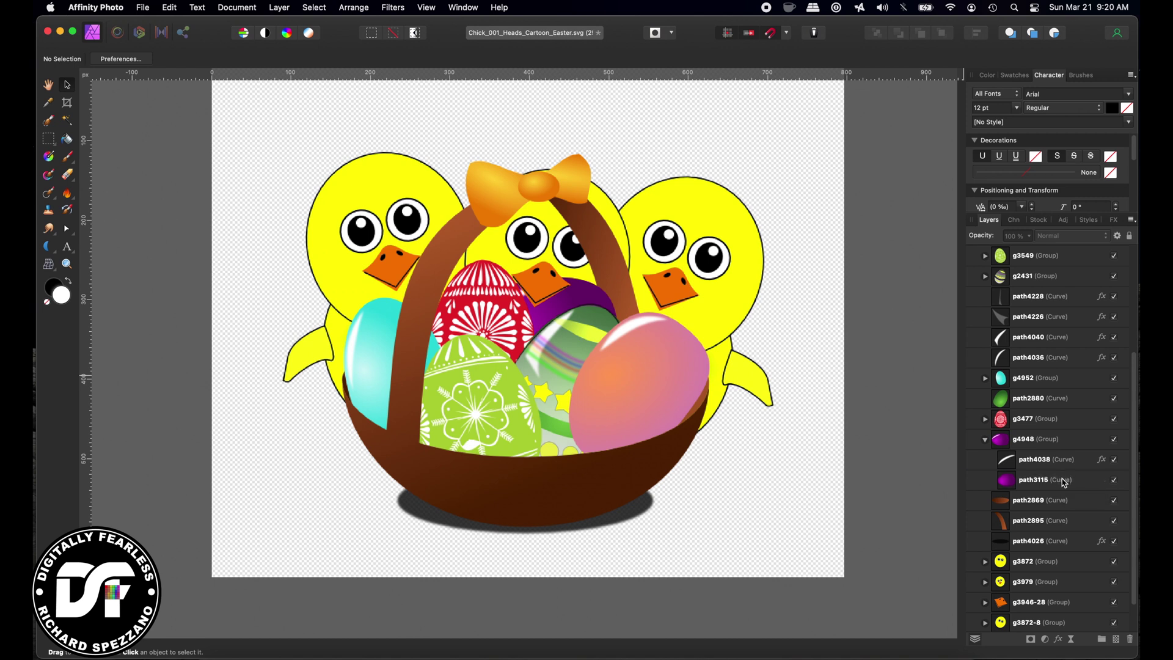
- Isolate path3115 from its layer row, exit isolation, then isolate it again
left_click(1062, 483)
left_click(1063, 483, "alt")
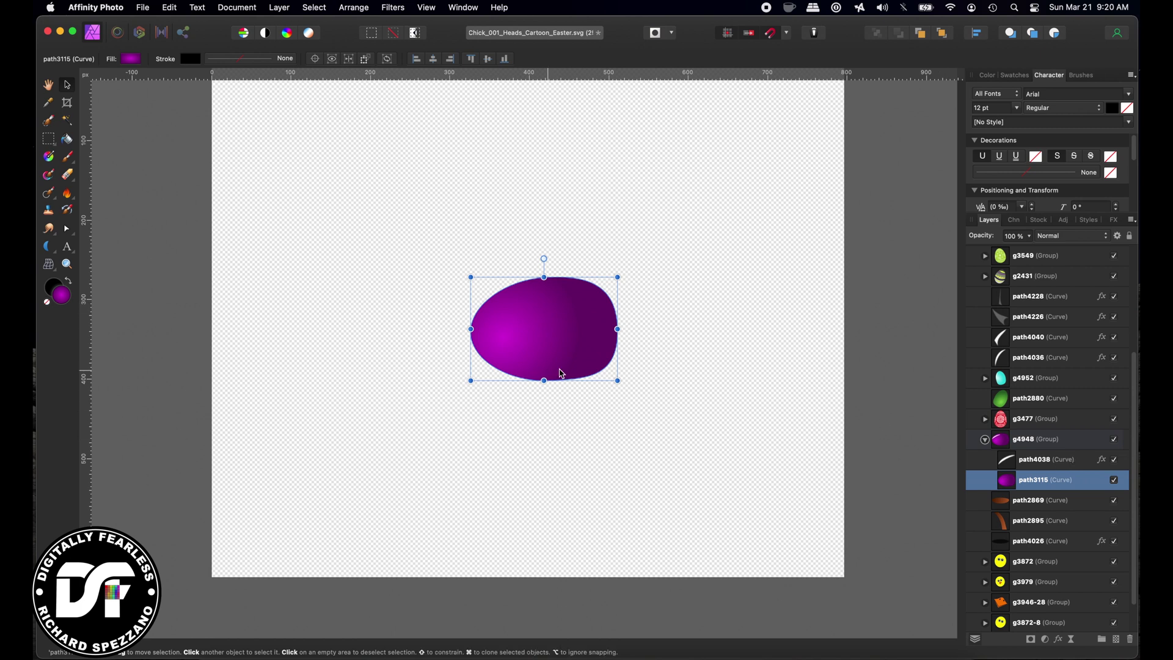
left_click(312, 185)
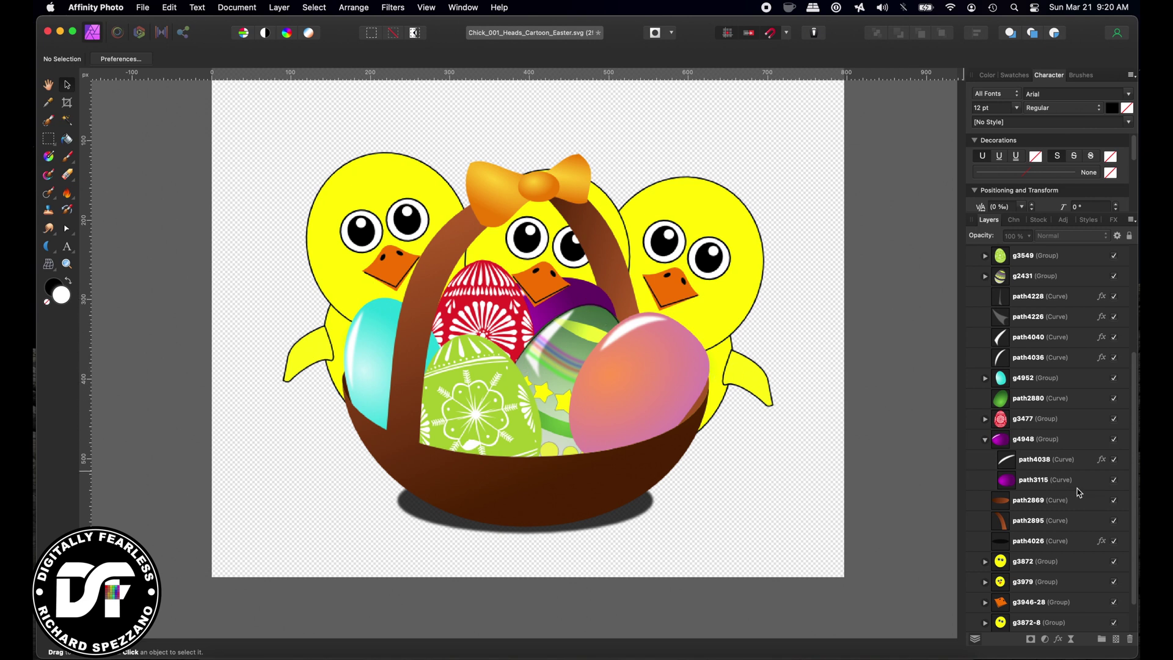
left_click(1082, 484)
left_click(1082, 484, "alt")
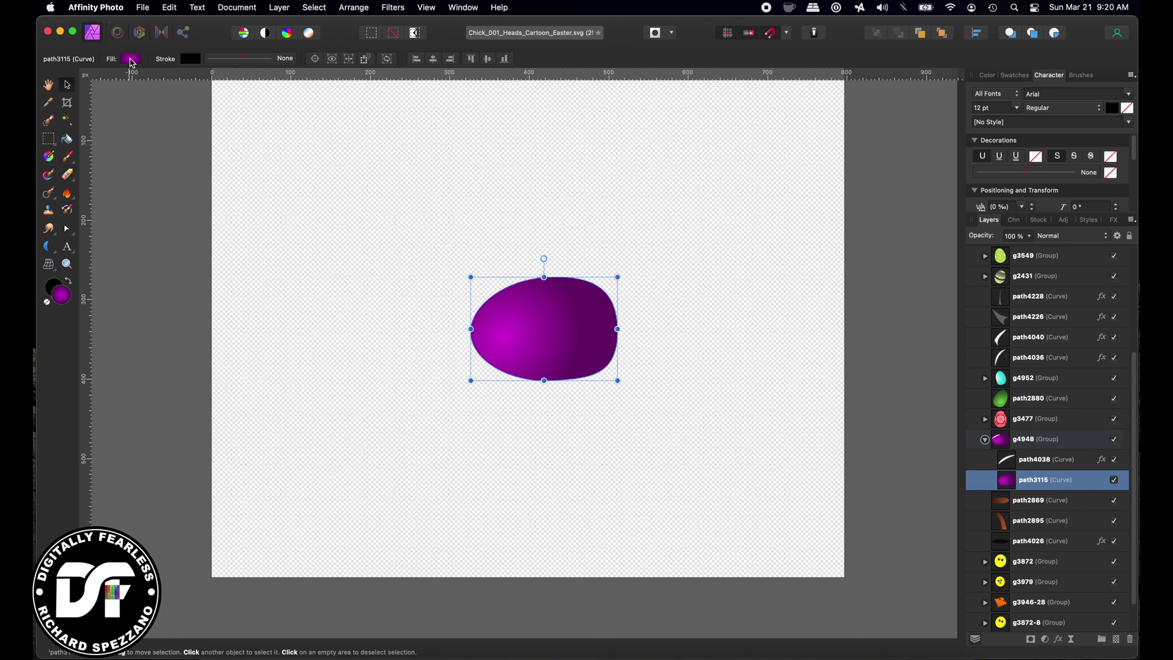
- Recolour the egg's gradient fill by setting both start and end stops to blue hues
left_click(131, 59)
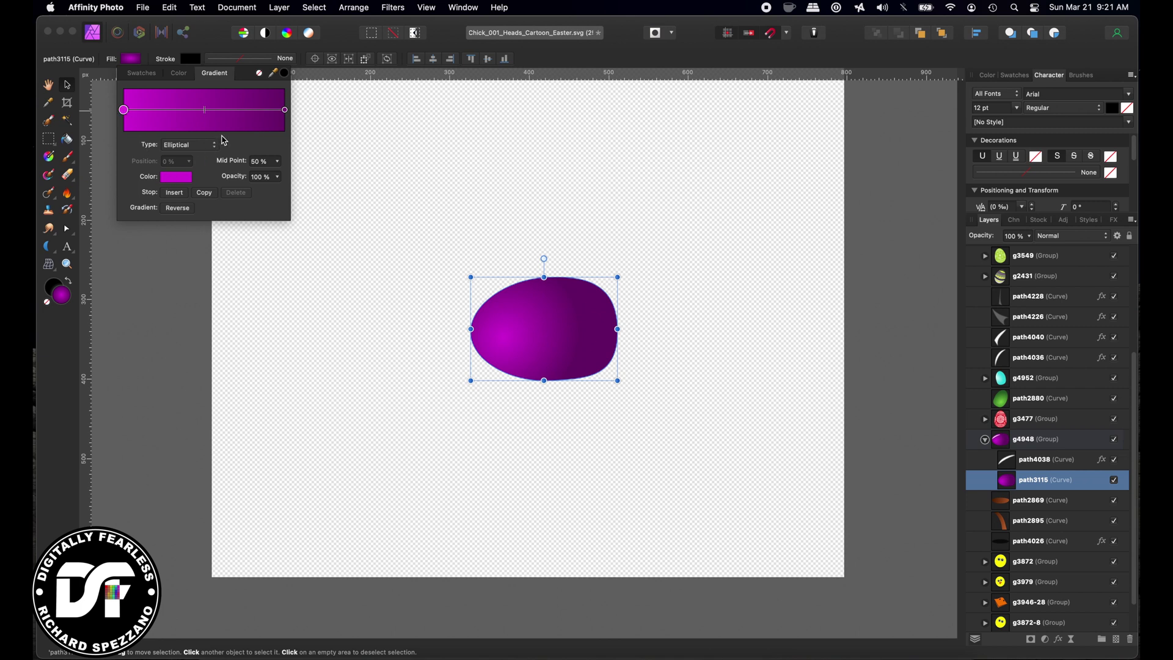
left_click(285, 111)
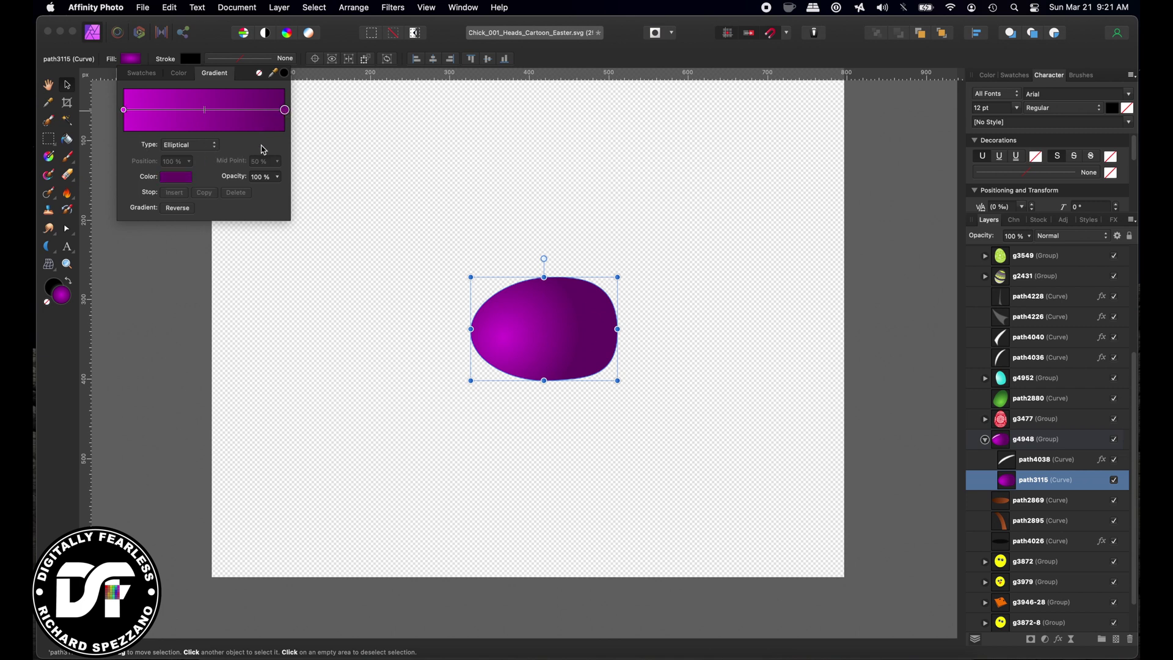
left_click(186, 178)
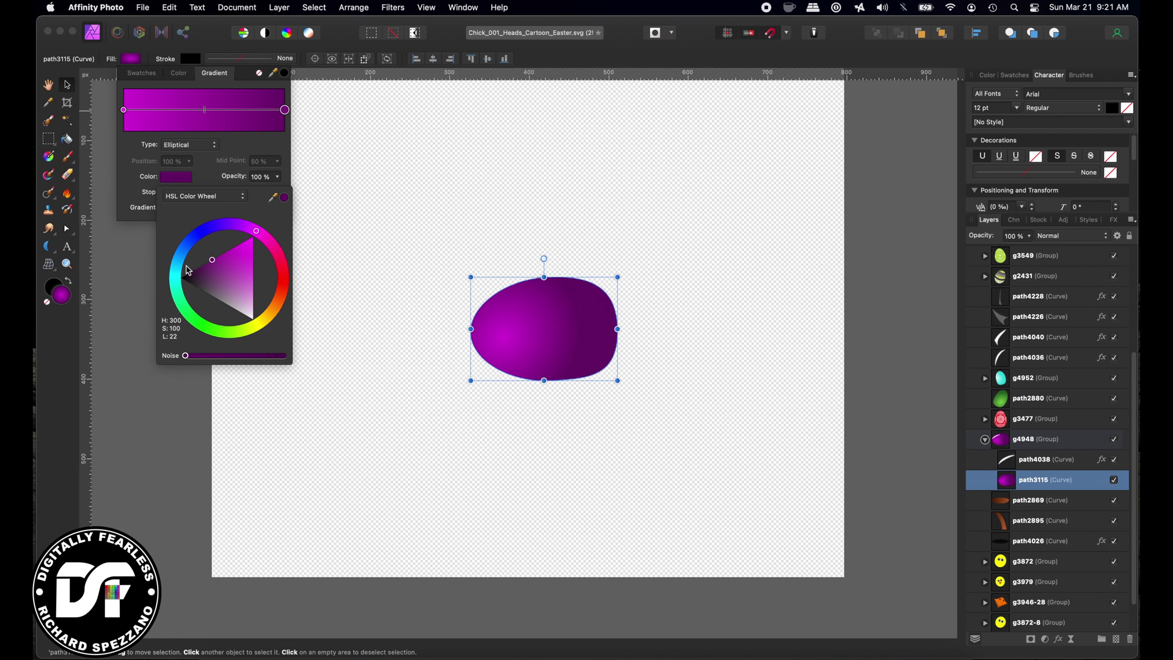
left_click(189, 243)
left_click(124, 110)
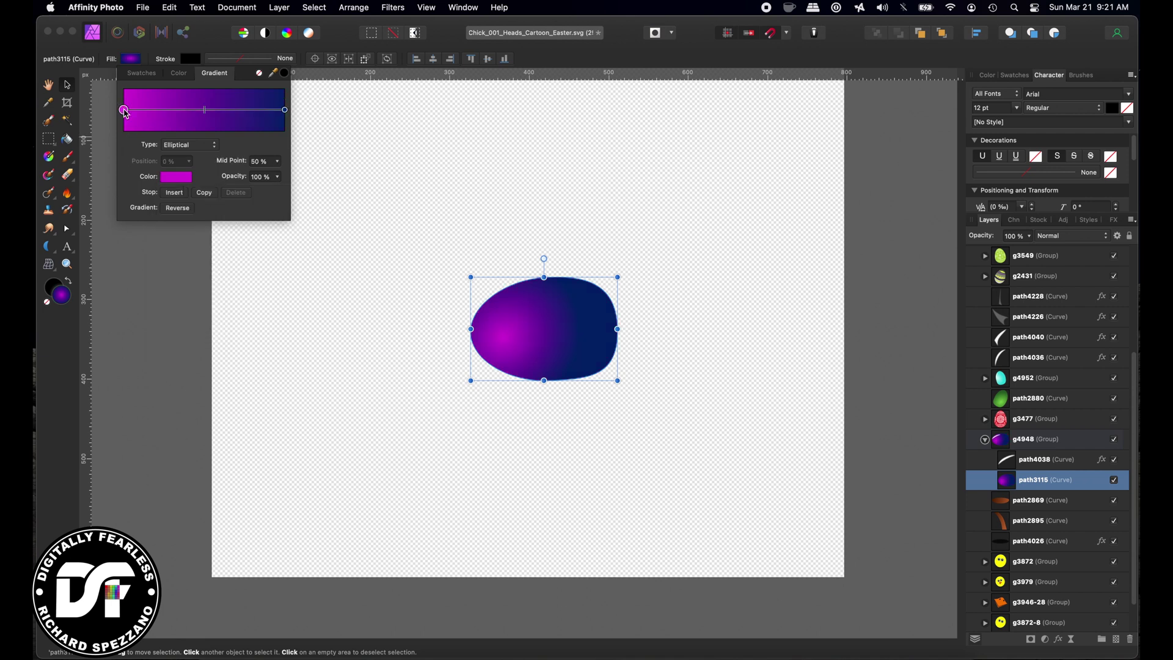
left_click(168, 176)
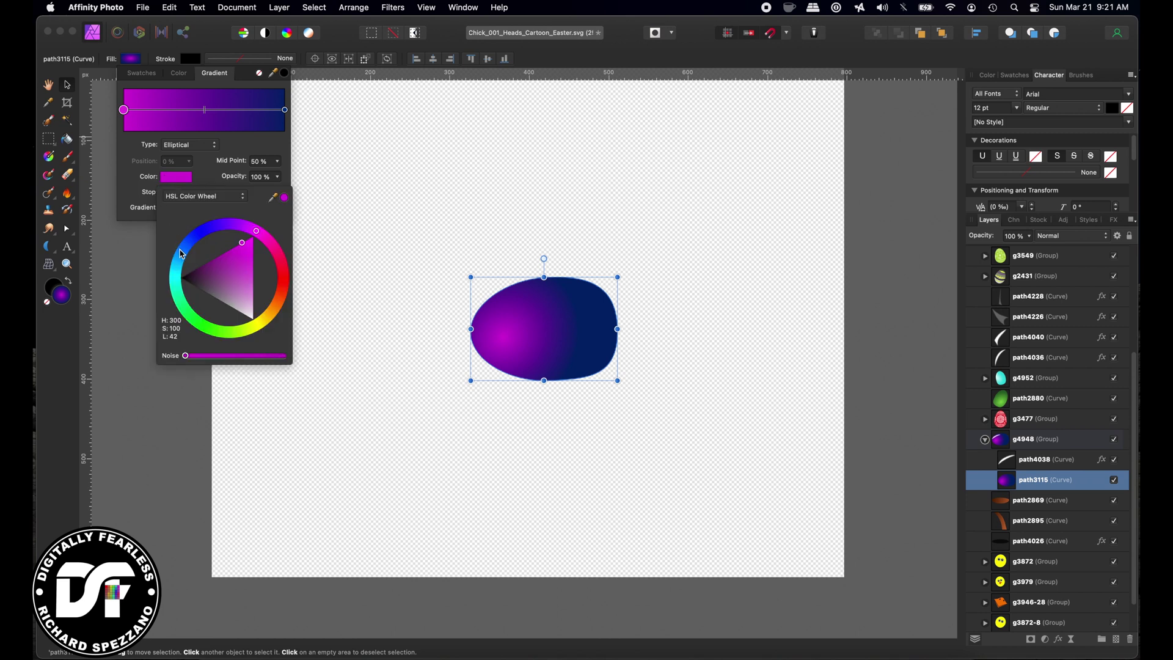
left_click_drag(188, 249, 232, 254)
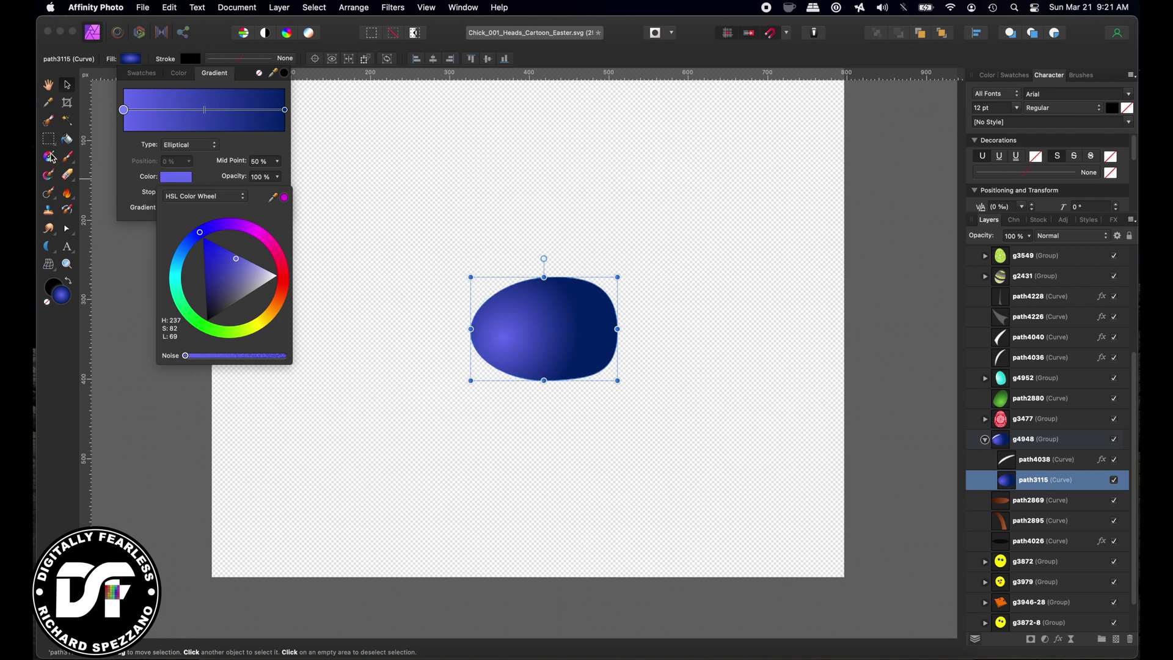
left_click(49, 158)
- Drag the gradient's end and centre handles to recentre the highlight, then exit isolation
left_click_drag(561, 283, 579, 240)
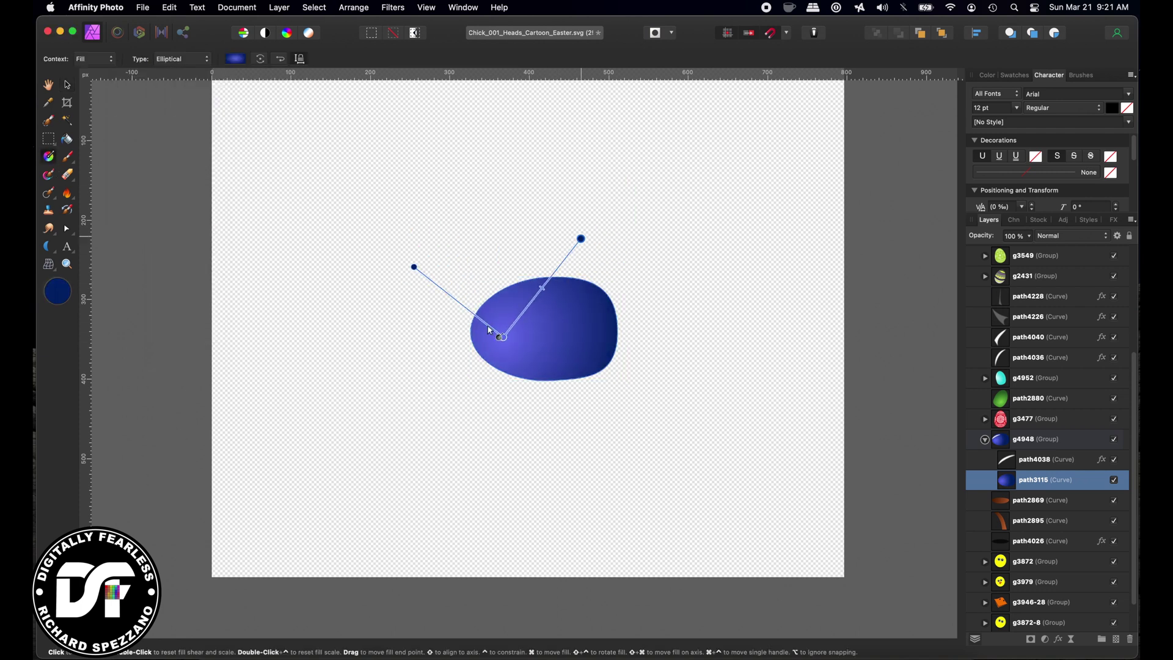
left_click_drag(502, 335, 545, 330)
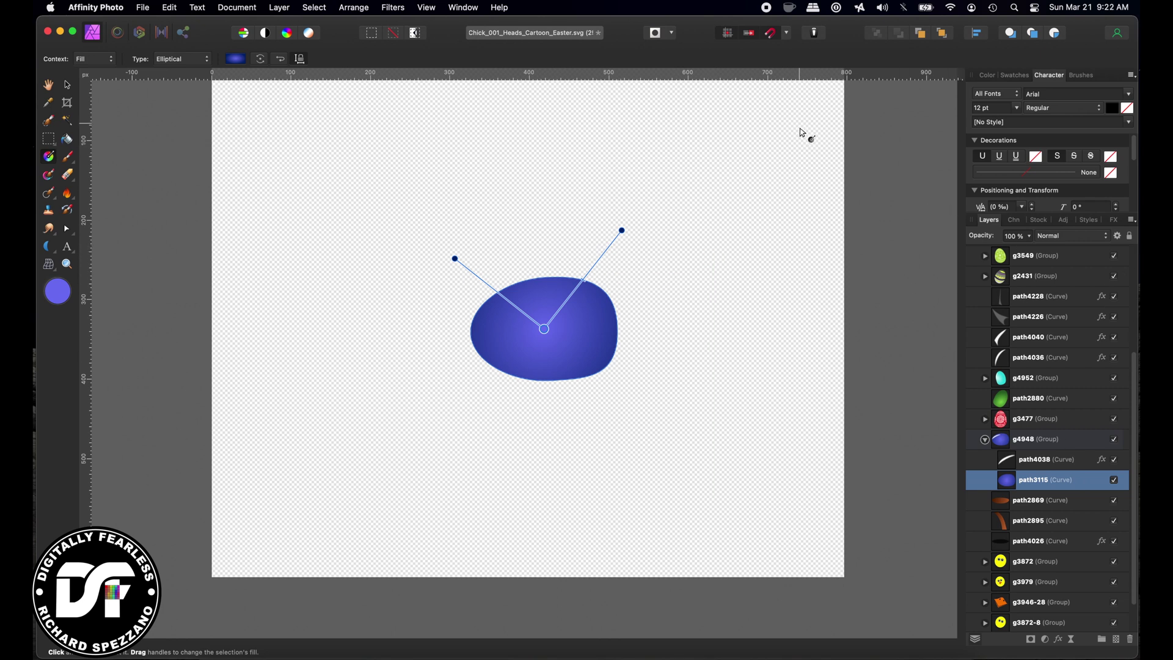
key("Escape")
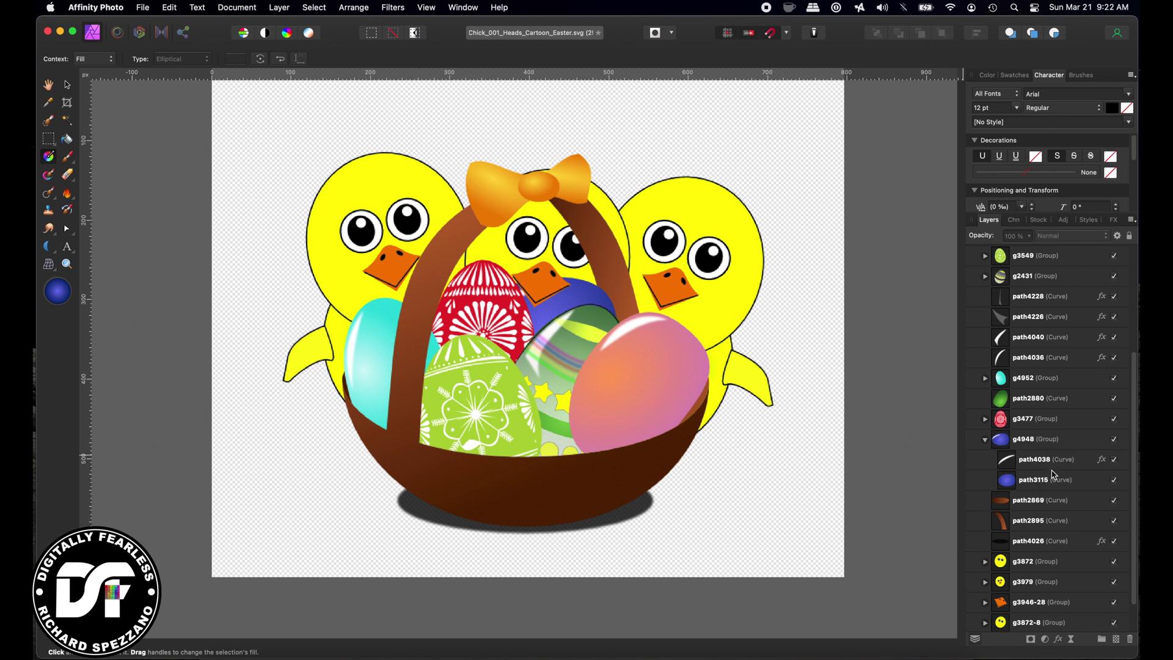
left_click(1085, 485)
- Isolate path3115 and drag its node handles to reshape the top and right curves
left_click(1084, 484, "alt")
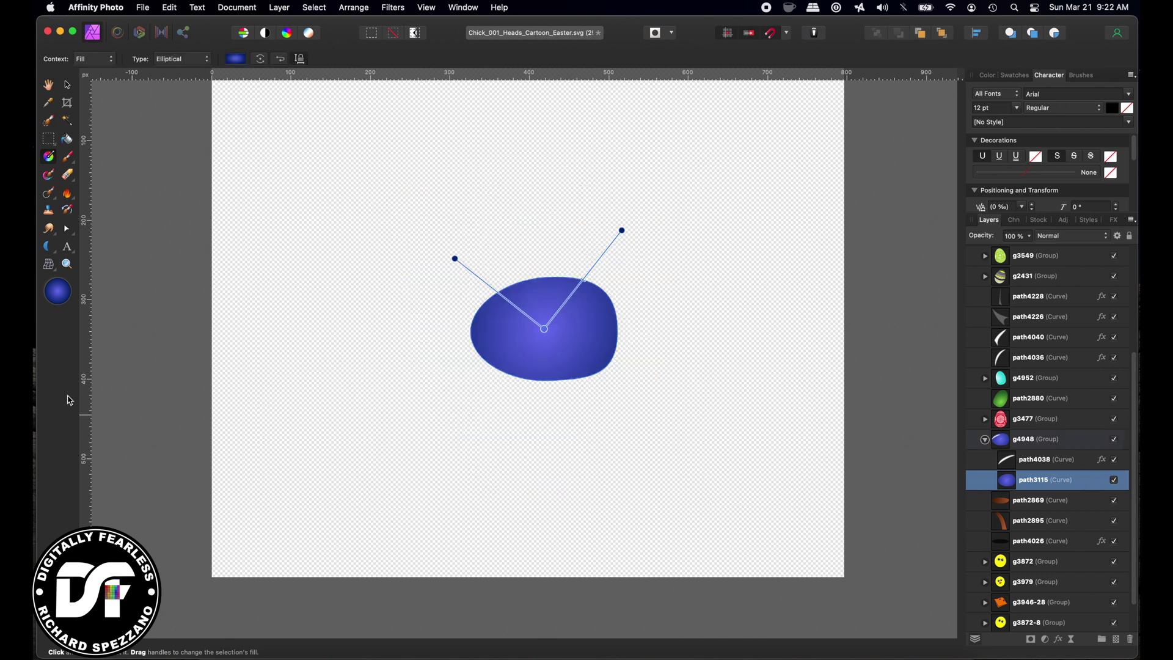
left_click(69, 230)
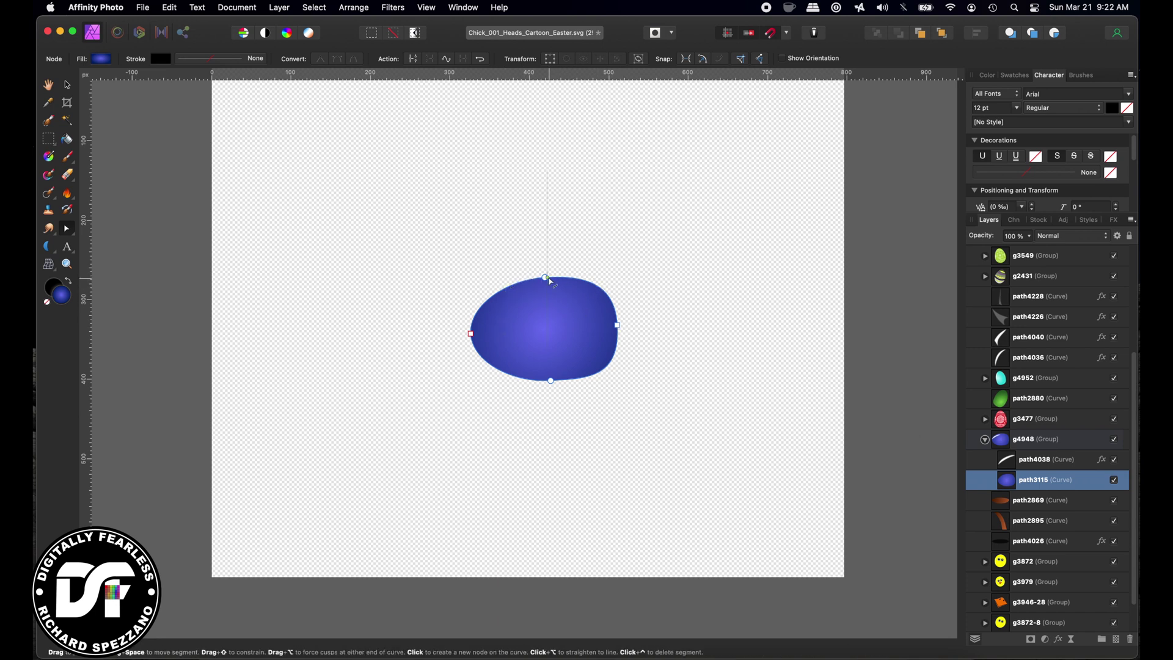
left_click(545, 278)
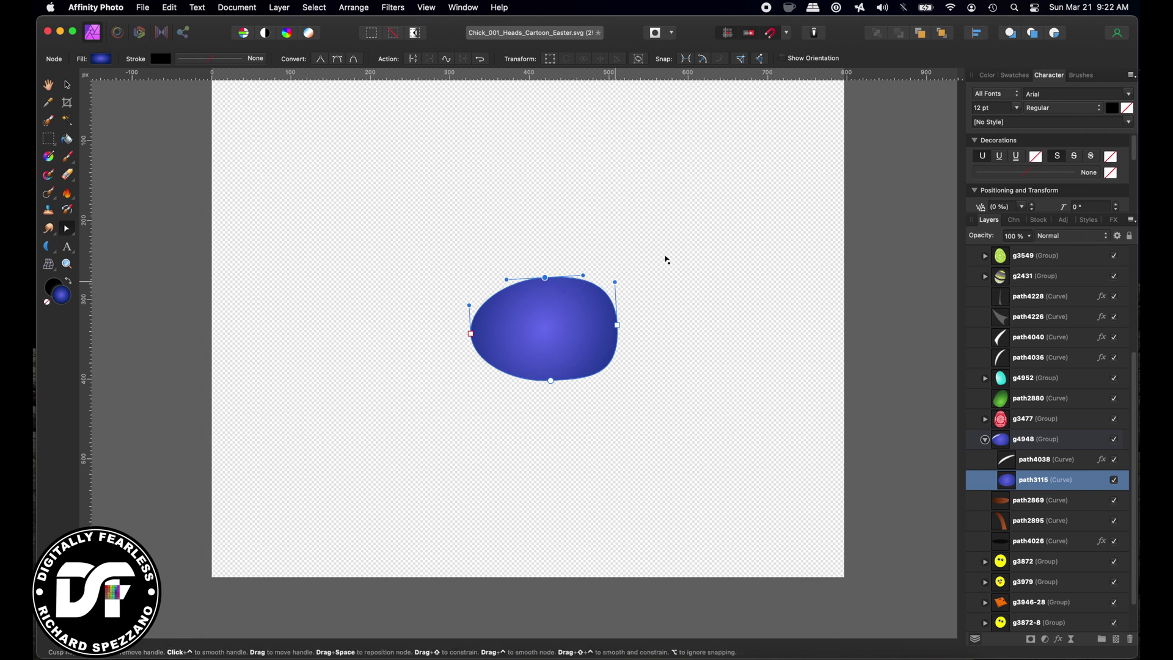
left_click_drag(666, 260, 666, 255)
left_click_drag(583, 276, 597, 252)
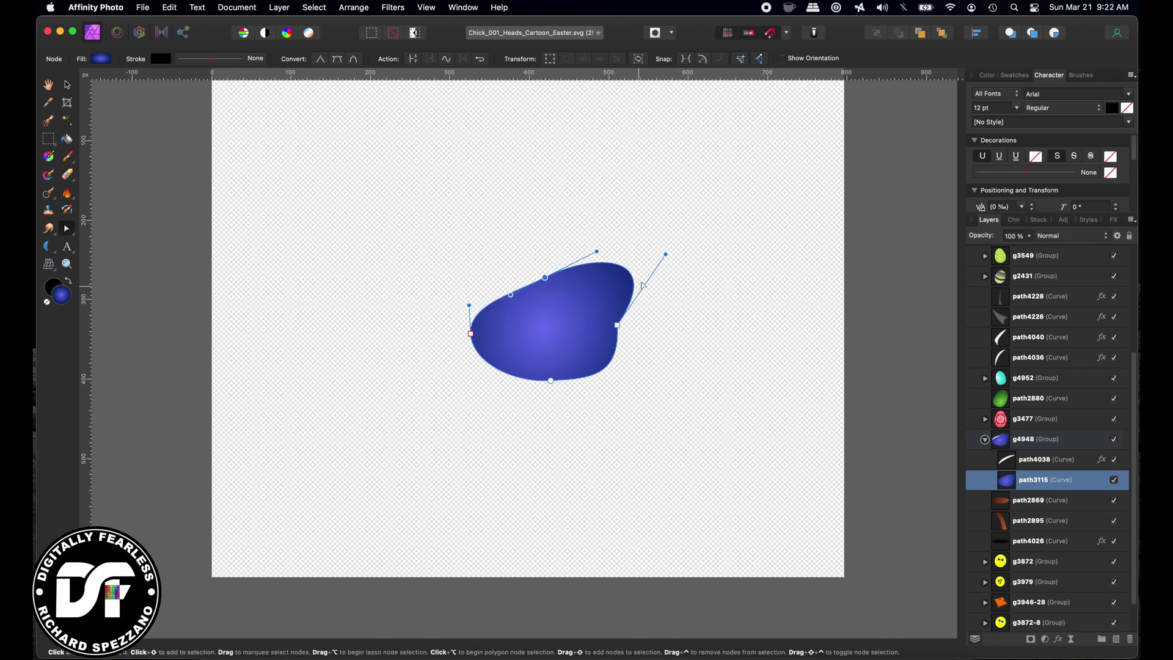
left_click_drag(666, 256, 686, 262)
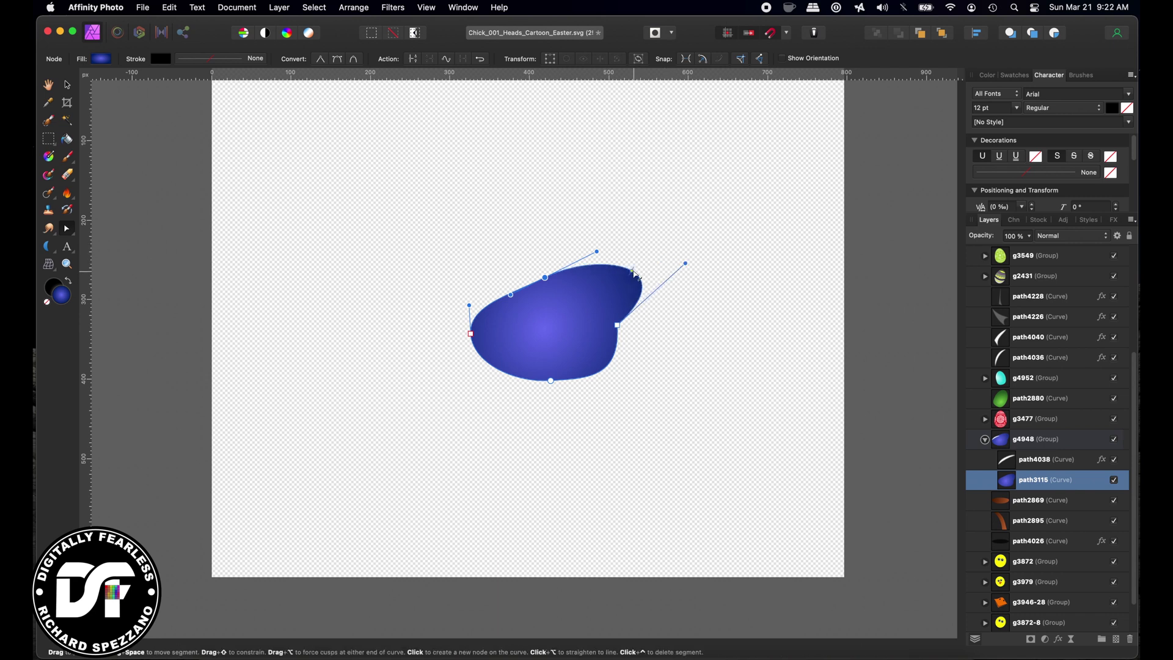
- Add a node on the right curve, pull it into a long point, and exit isolation
left_click(633, 271)
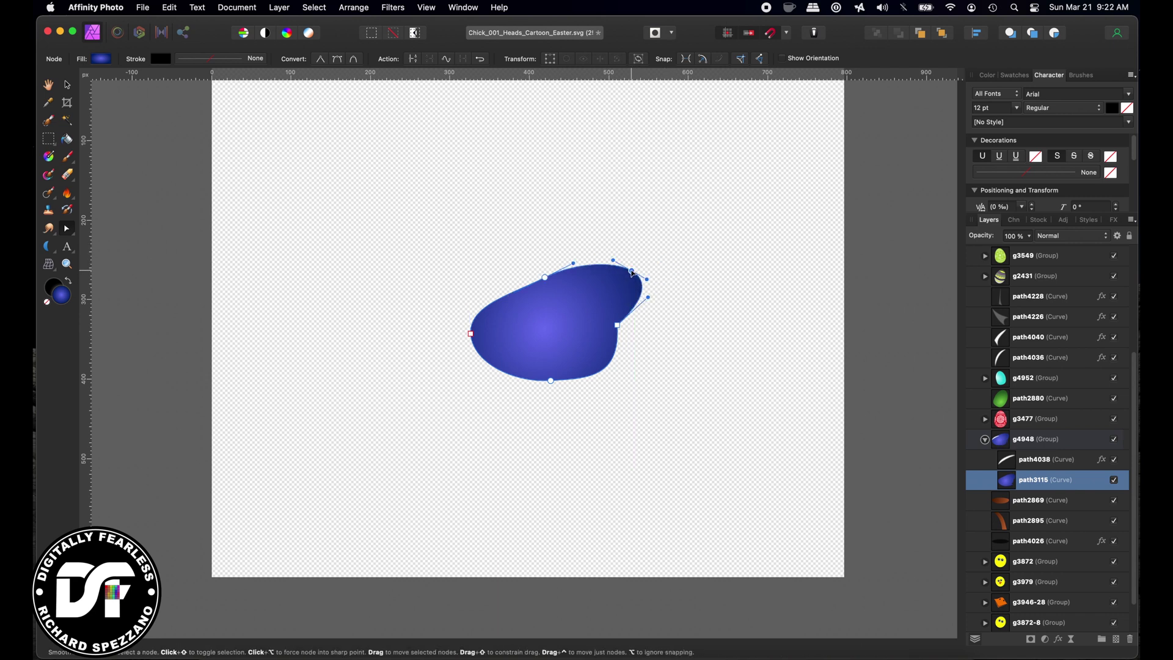
left_click_drag(633, 273, 736, 265)
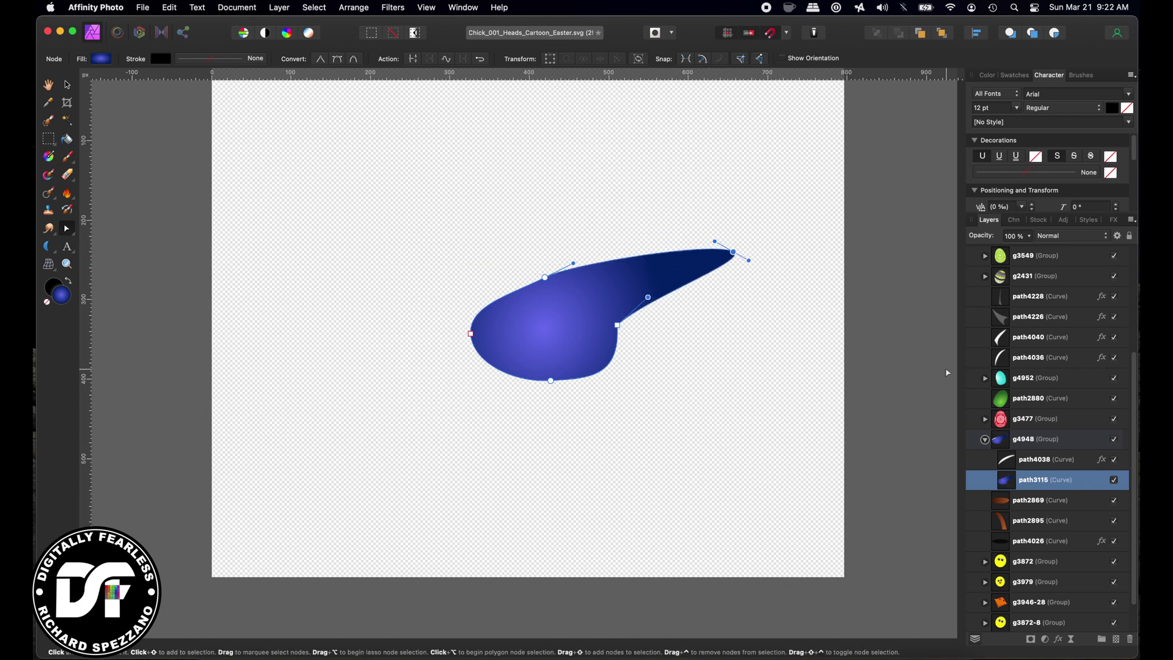
left_click(64, 84)
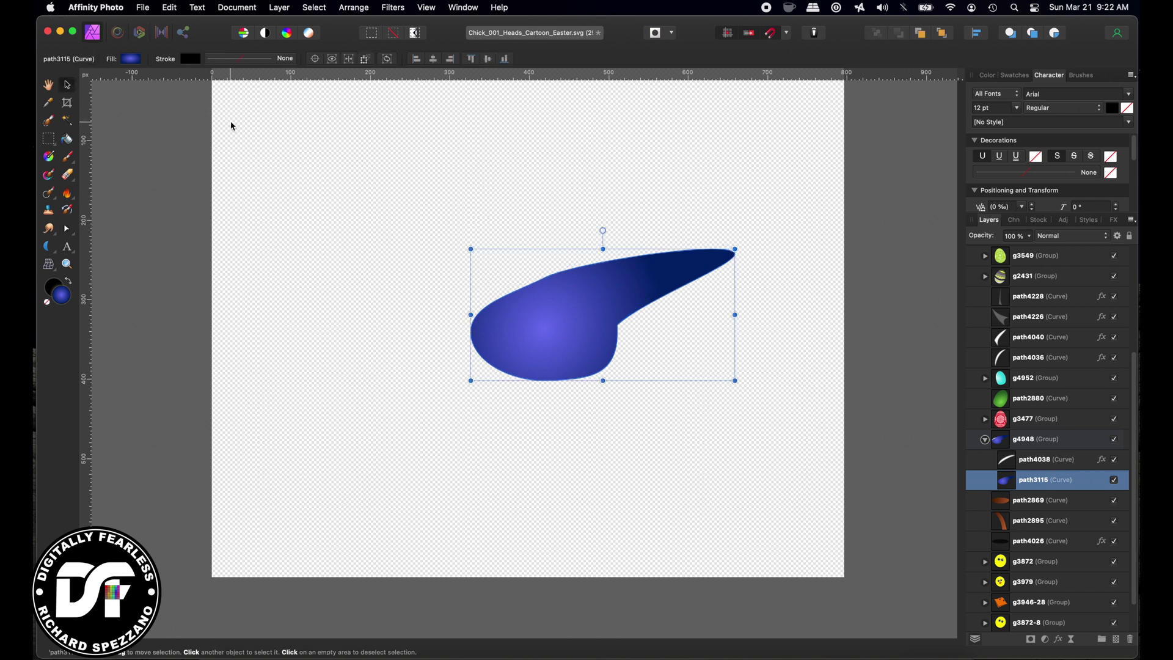
left_click(168, 144)
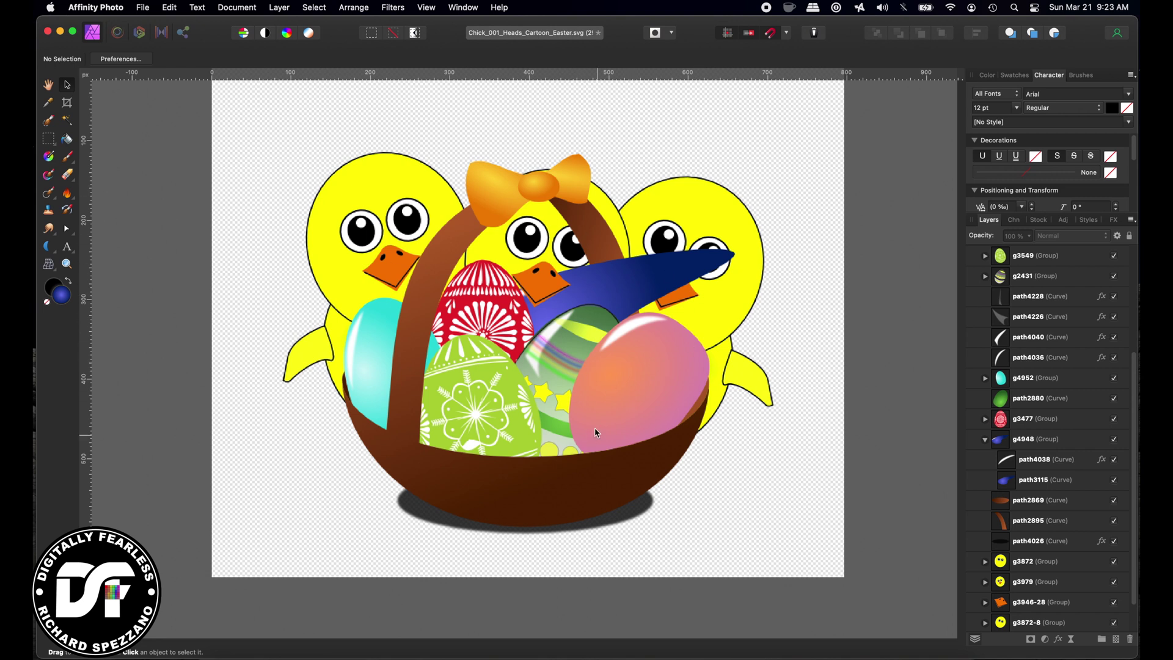
- Select path3115 inside group g4954 and drag it over the middle chick's beak, behind the pink egg
left_click(617, 289)
double_click(624, 289)
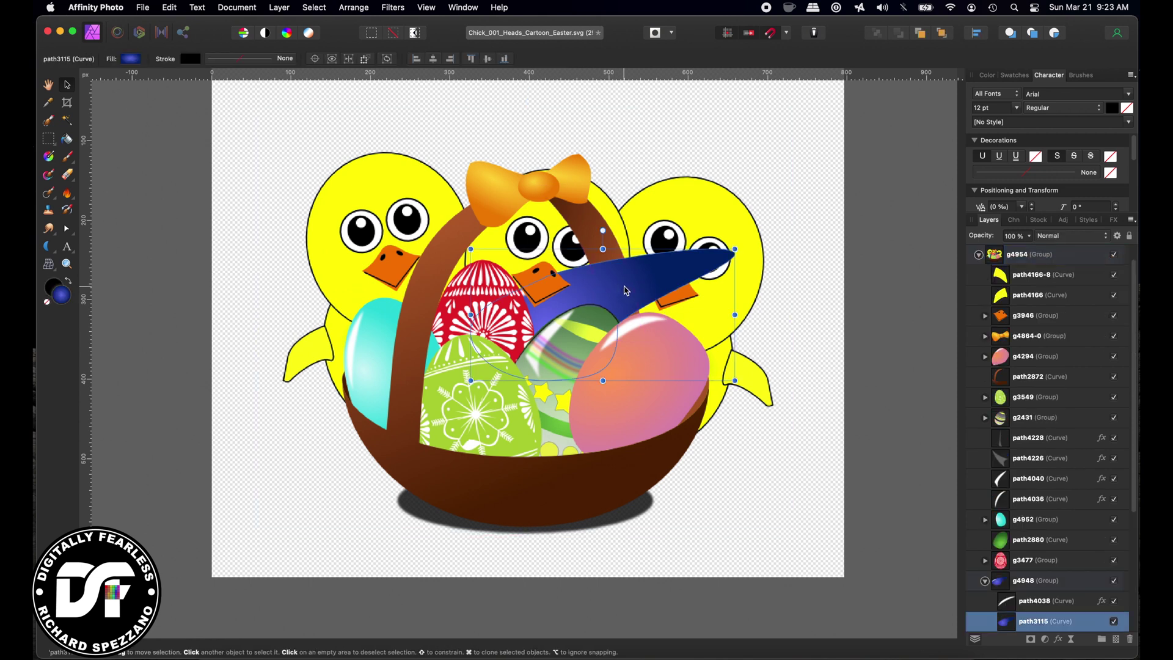
left_click_drag(625, 289, 725, 333)
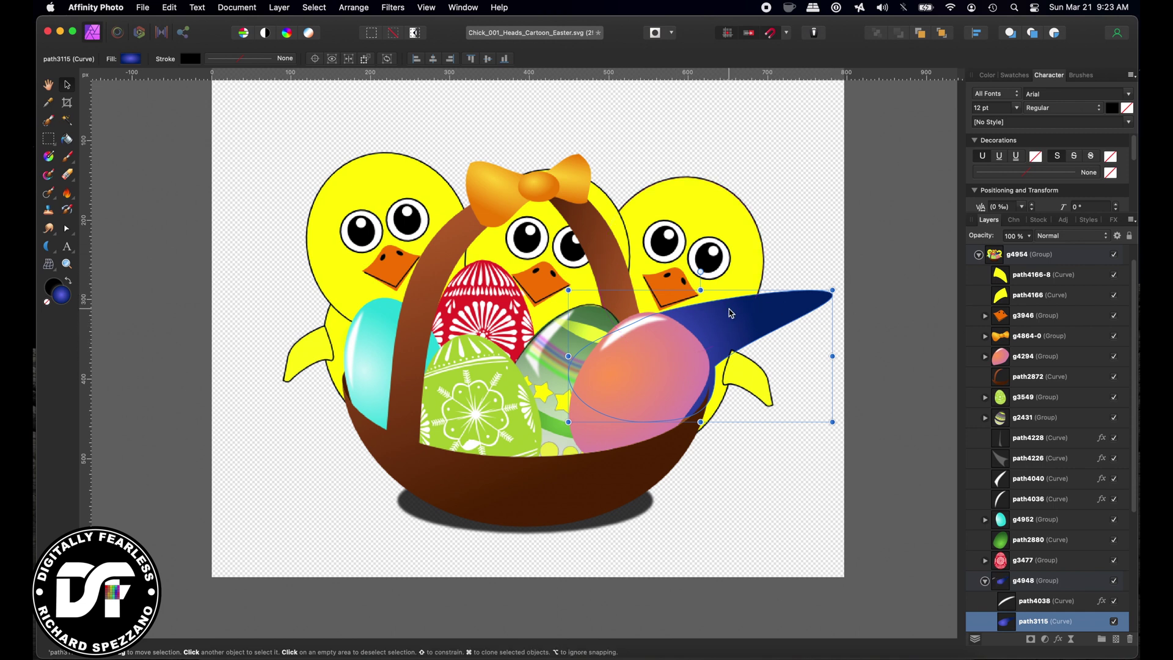
left_click_drag(788, 310, 681, 292)
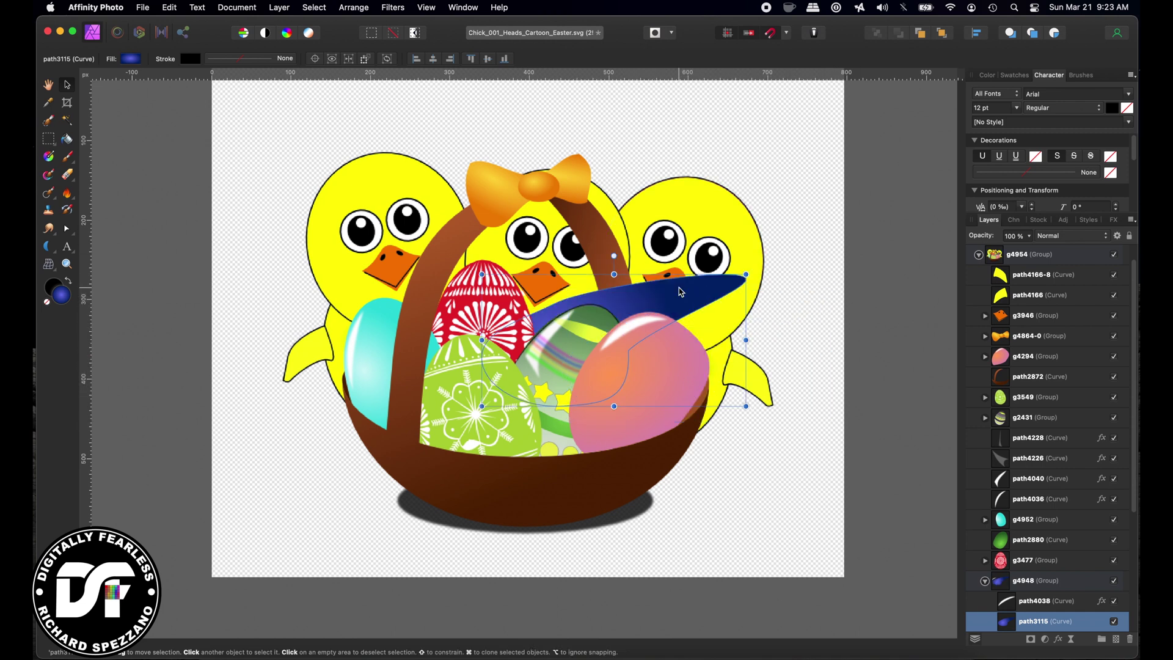